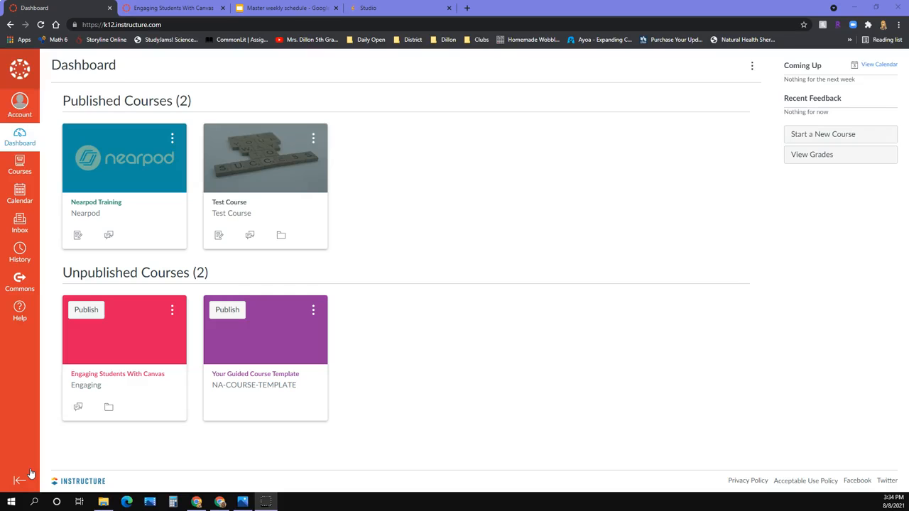
Open the Finished Homepage page in Test Course and examine its banner, welcome text, subject links and embedded weekly agenda
click(248, 167)
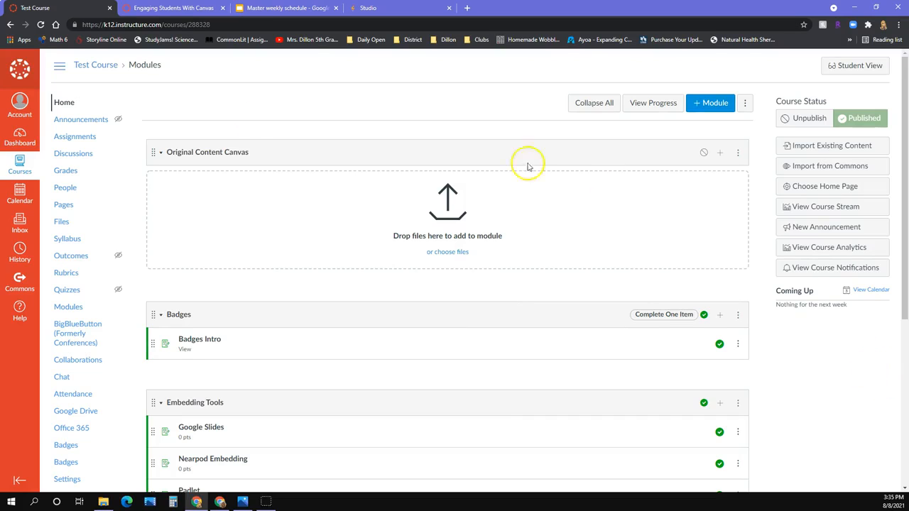
click(64, 207)
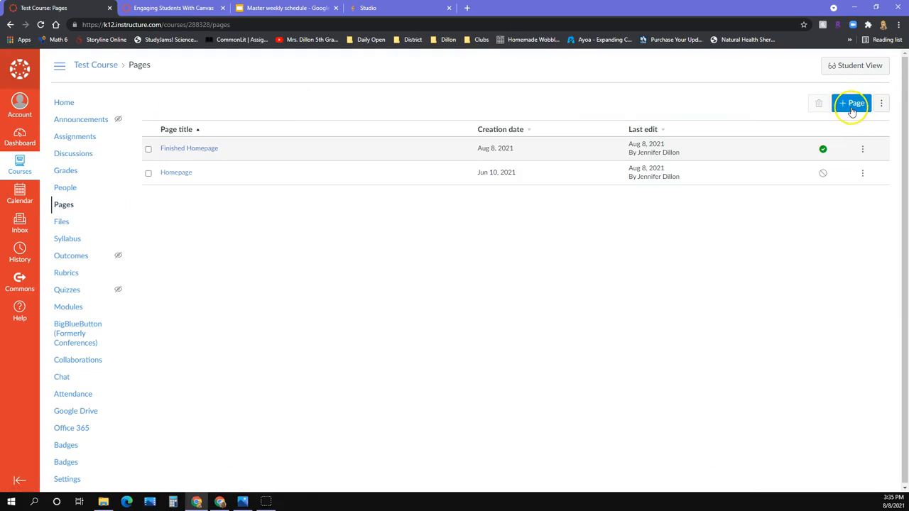
click(184, 151)
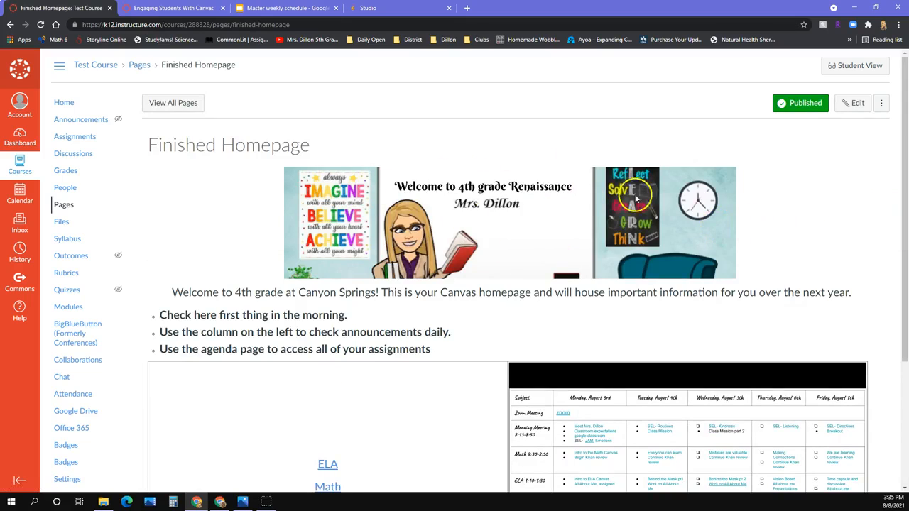
scroll(355, 243, down, 1)
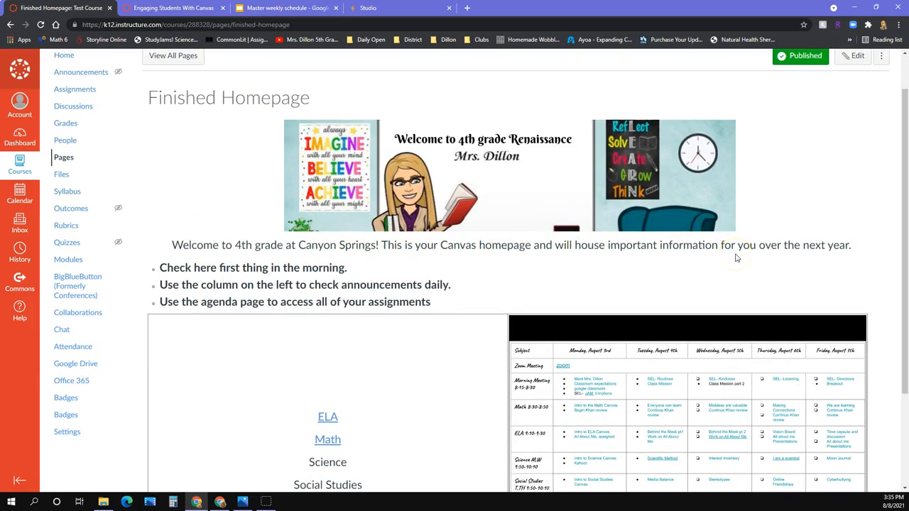
scroll(335, 251, down, 2)
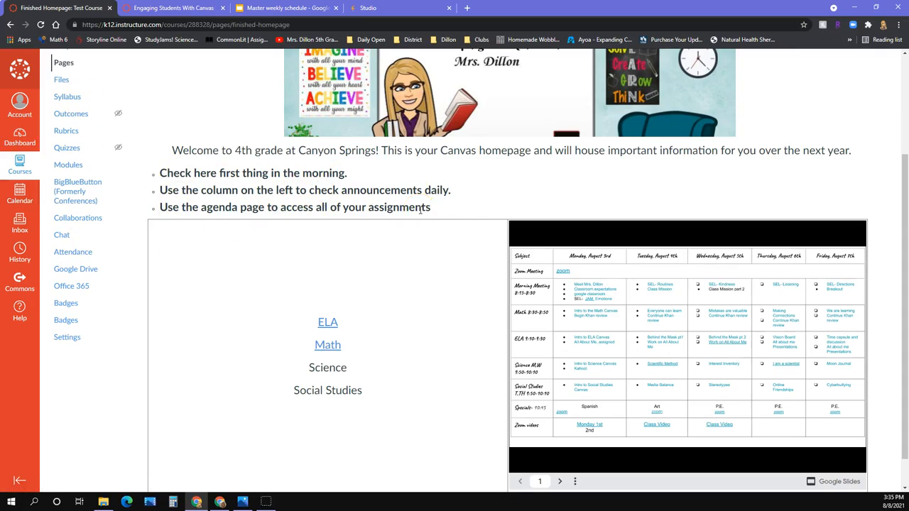
scroll(478, 205, up, 3)
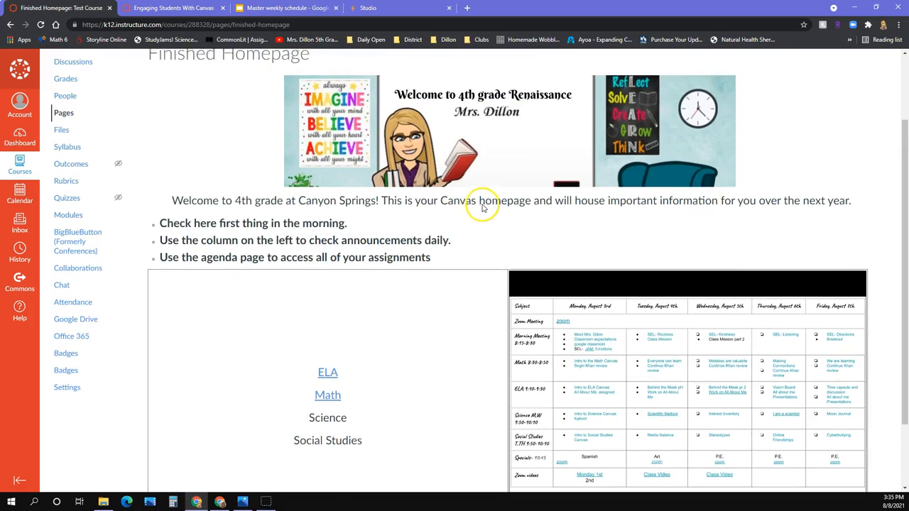
scroll(369, 279, down, 3)
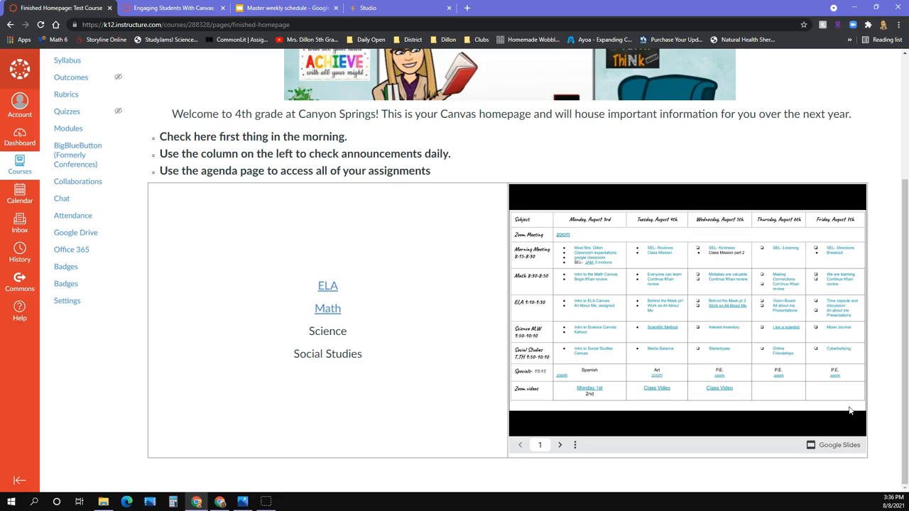
scroll(898, 403, up, 3)
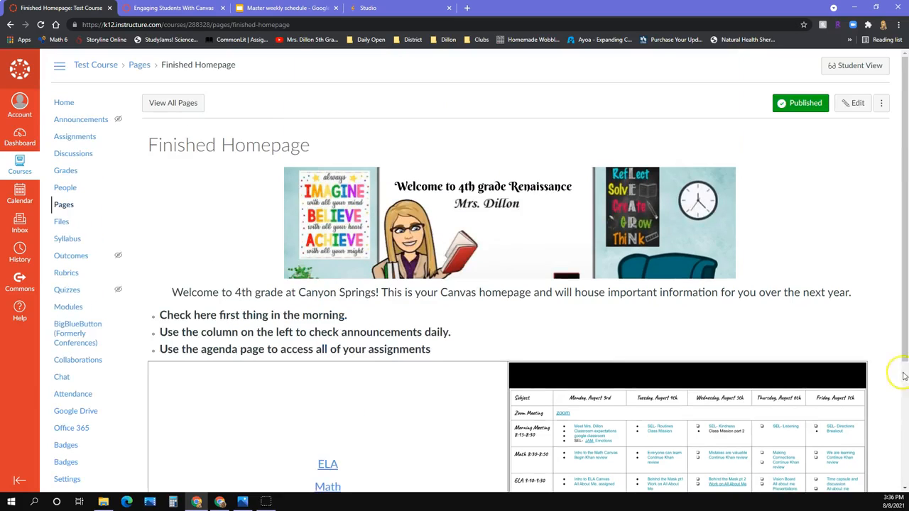
Return to the course's page list and open the Homepage page for editing in its empty body
click(168, 104)
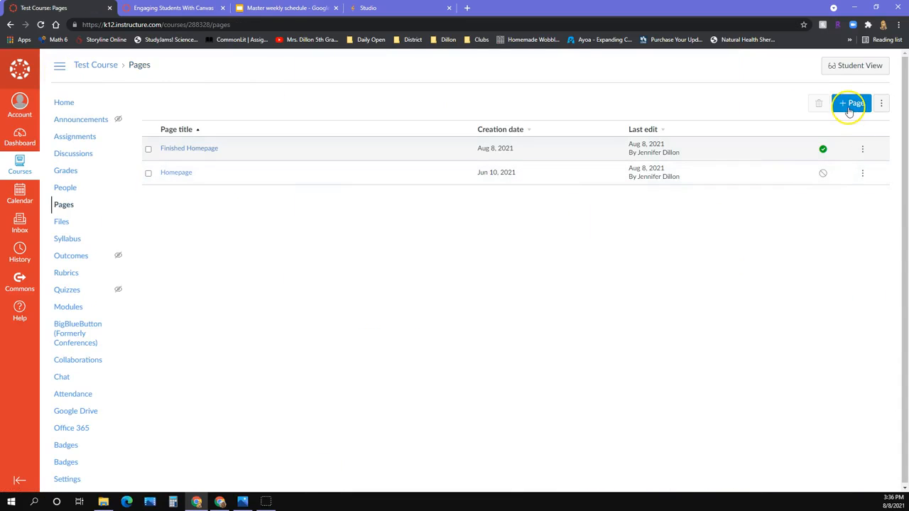
click(174, 173)
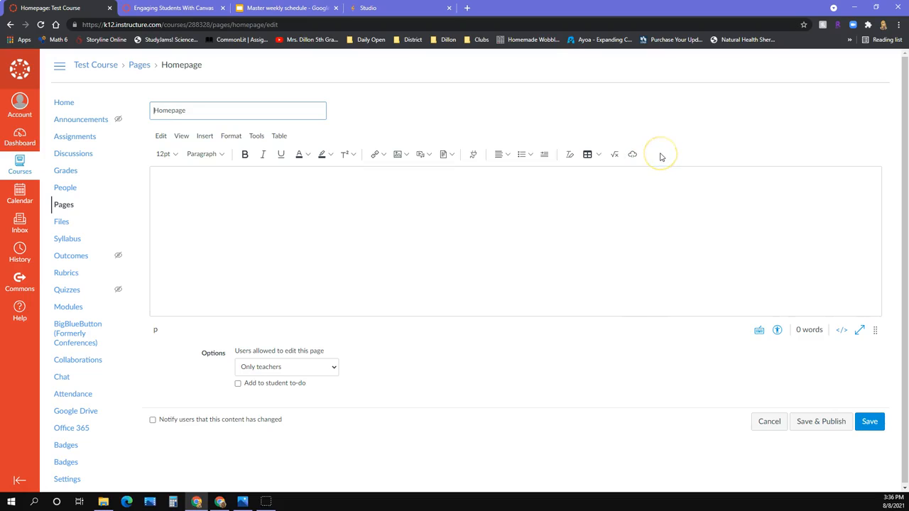
click(545, 185)
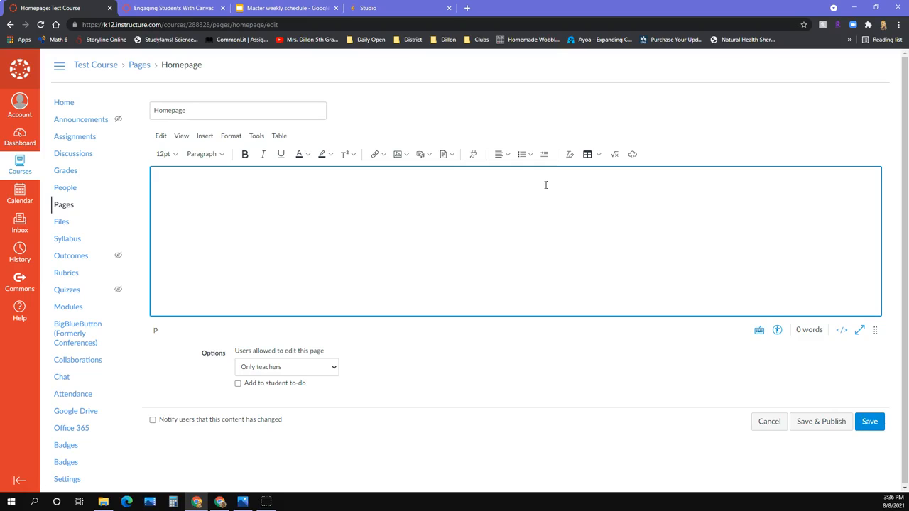
Upload banner.png from the desktop into the Homepage body and save the page
click(407, 155)
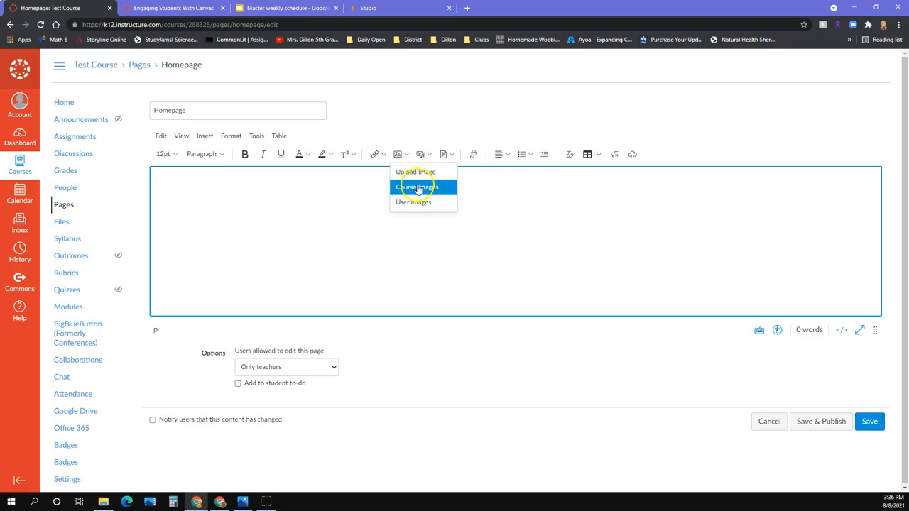
click(425, 172)
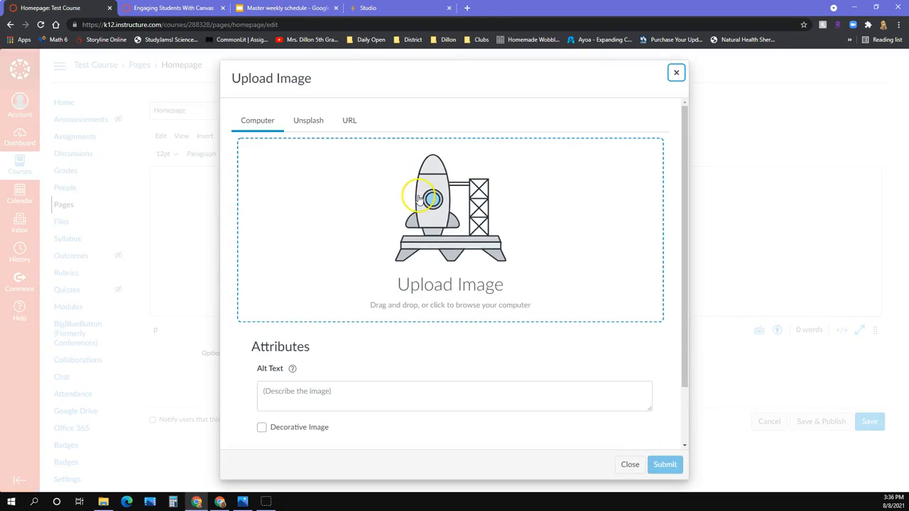
click(331, 203)
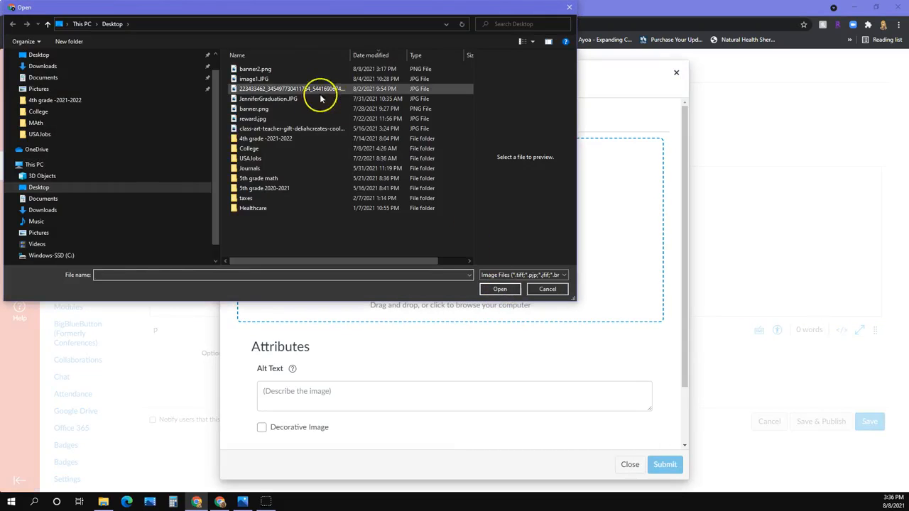
click(258, 111)
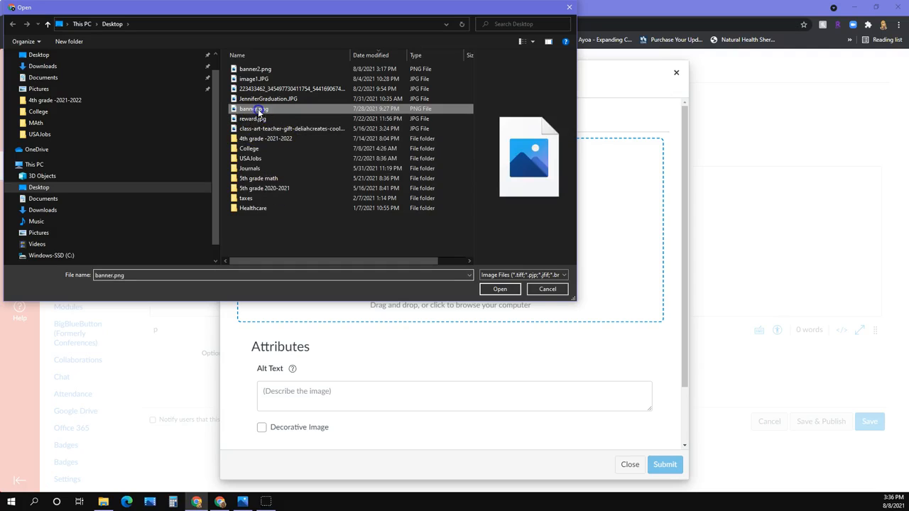
click(500, 289)
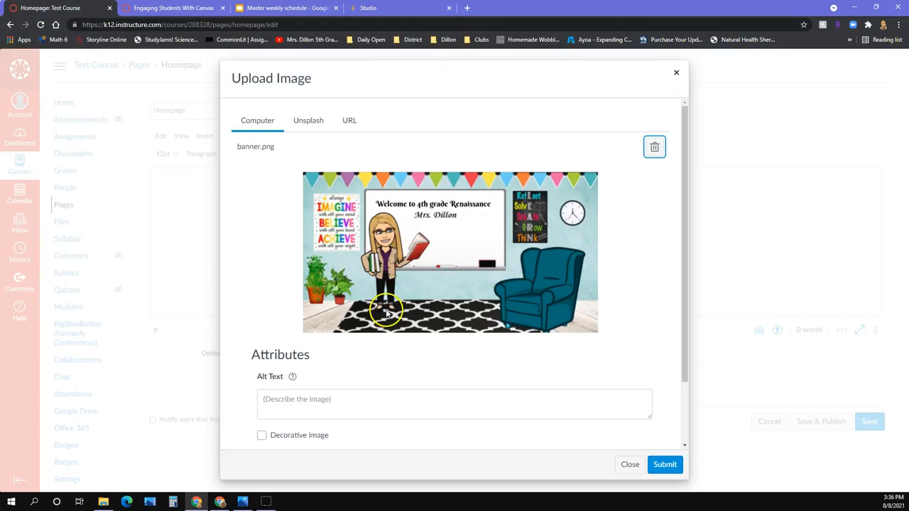
click(665, 464)
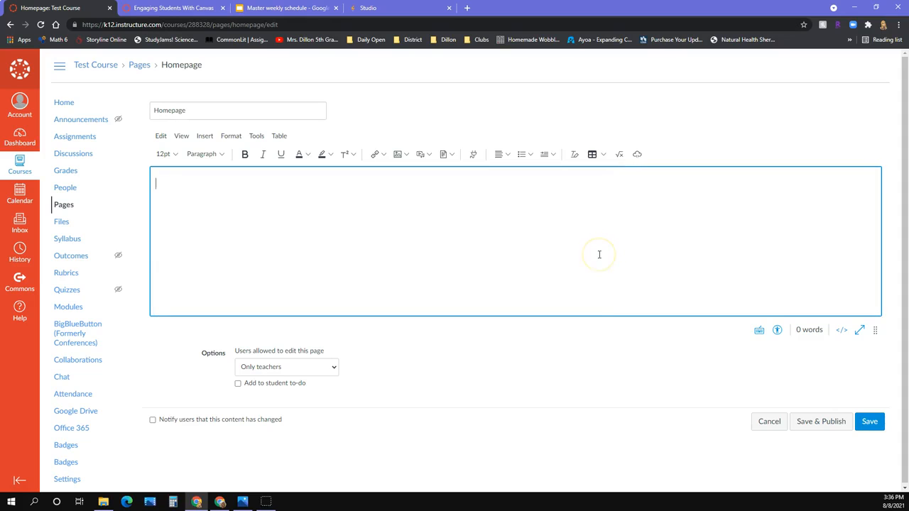
click(869, 422)
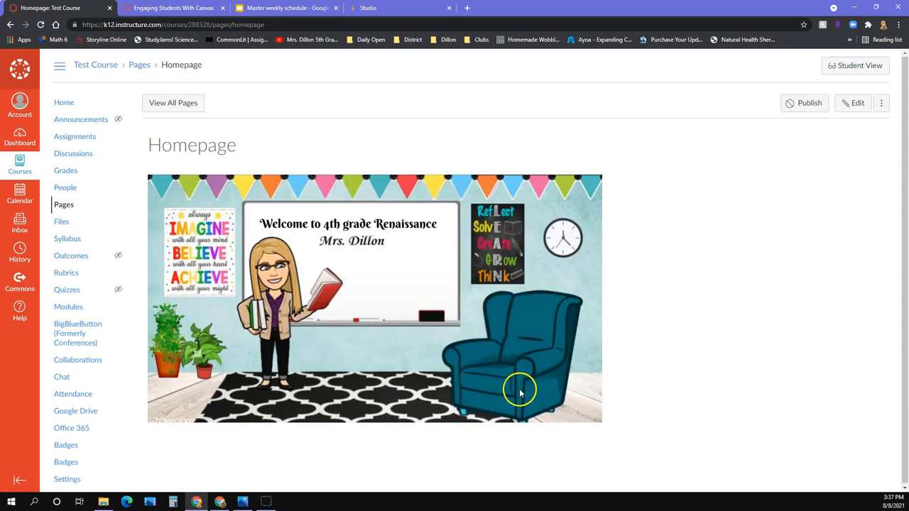
Reopen the Homepage page for editing and delete the full-size banner image from its body
click(852, 101)
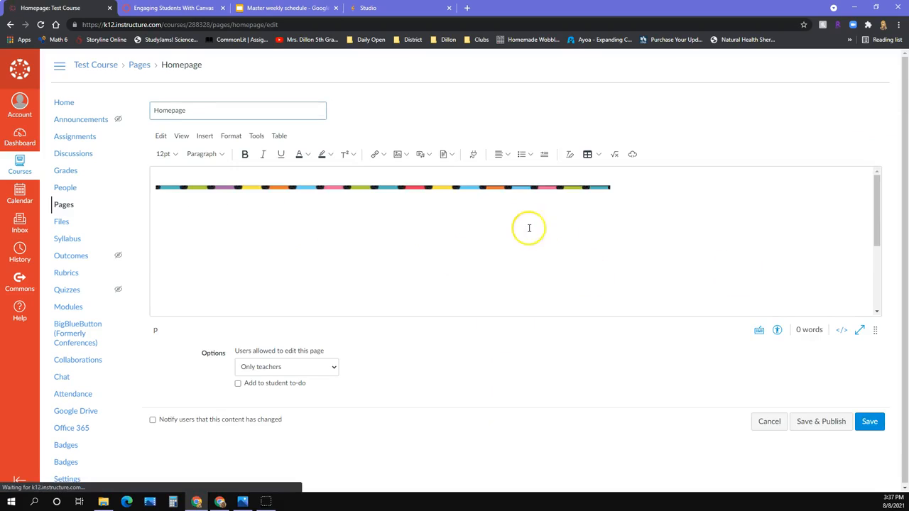
click(505, 229)
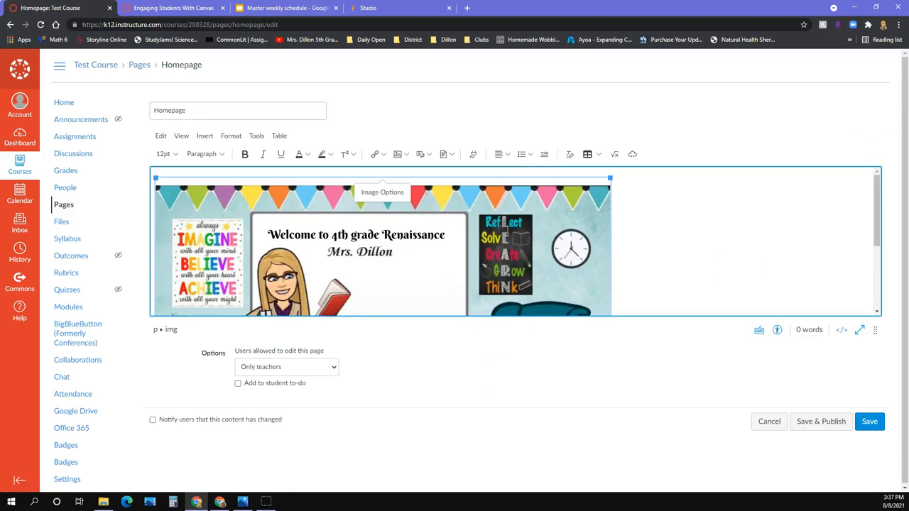
key(Delete)
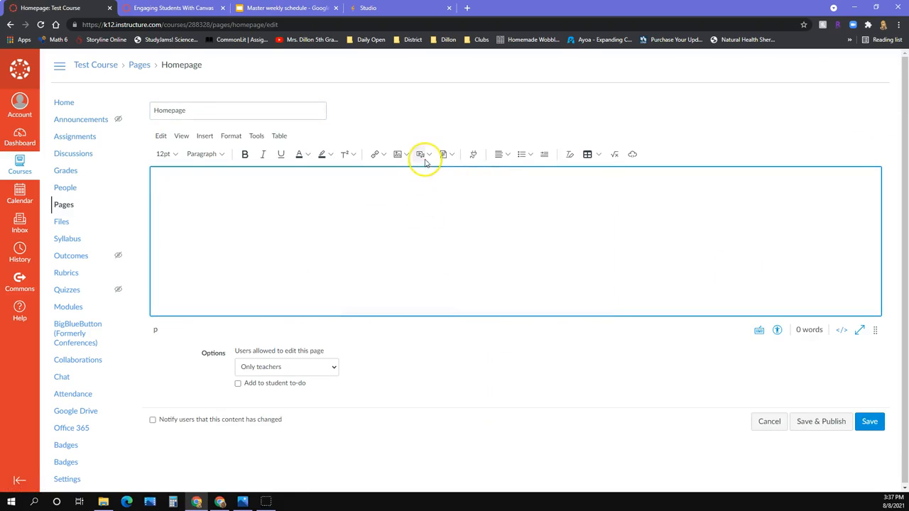
Open banner.png from the desktop in Photos and crop it to a wide strip, cutting off the floor area and the upper edge
click(855, 9)
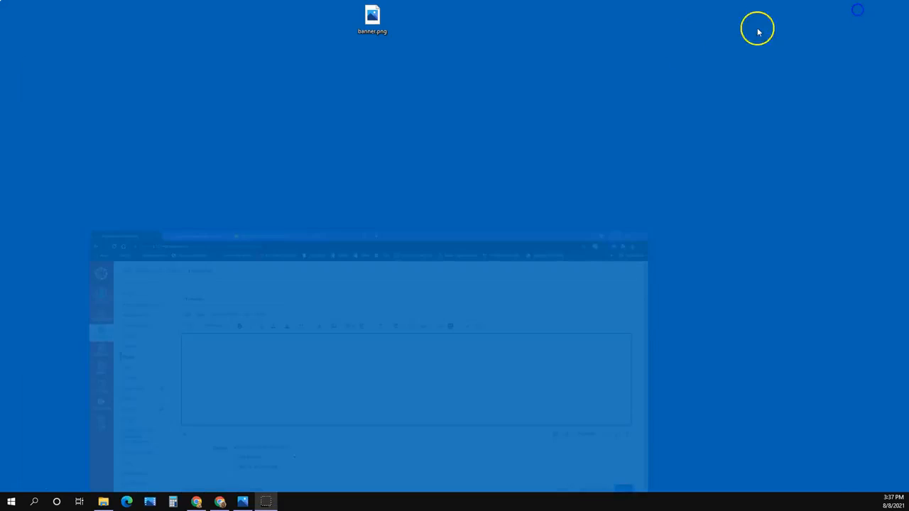
click(370, 20)
double_click(370, 20)
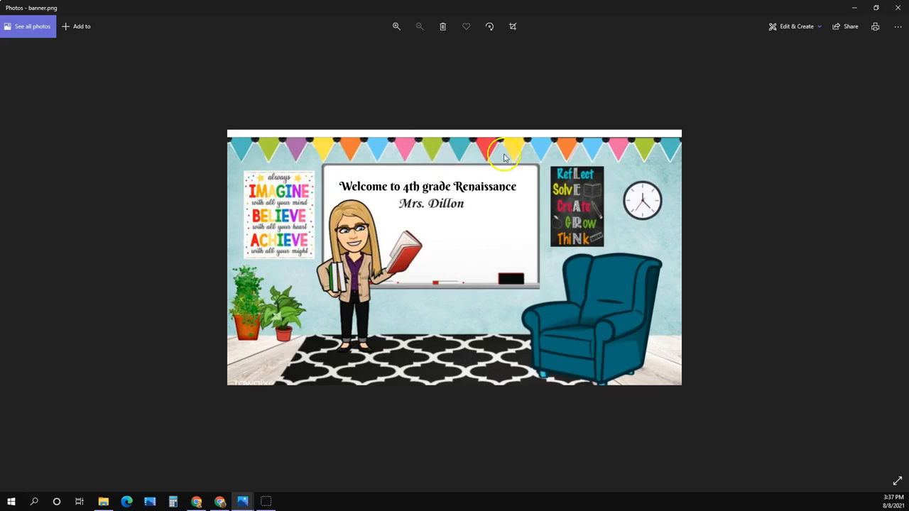
click(819, 27)
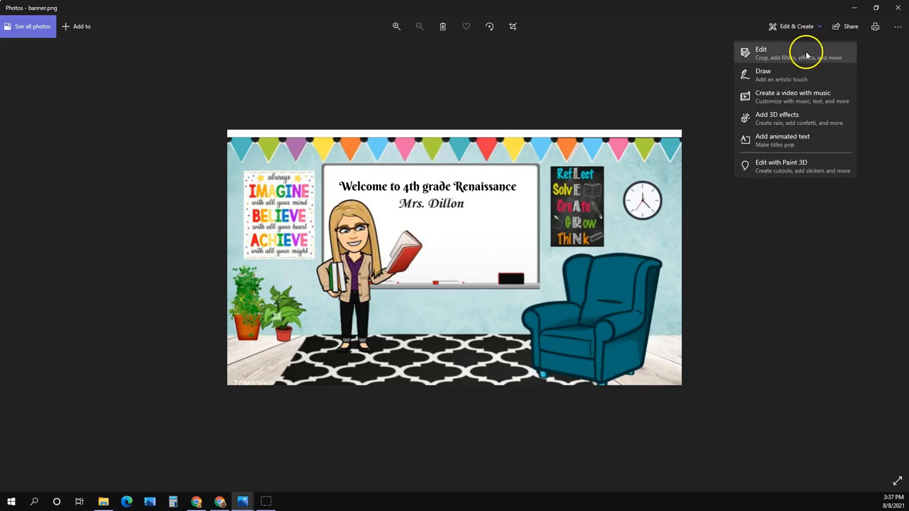
click(807, 51)
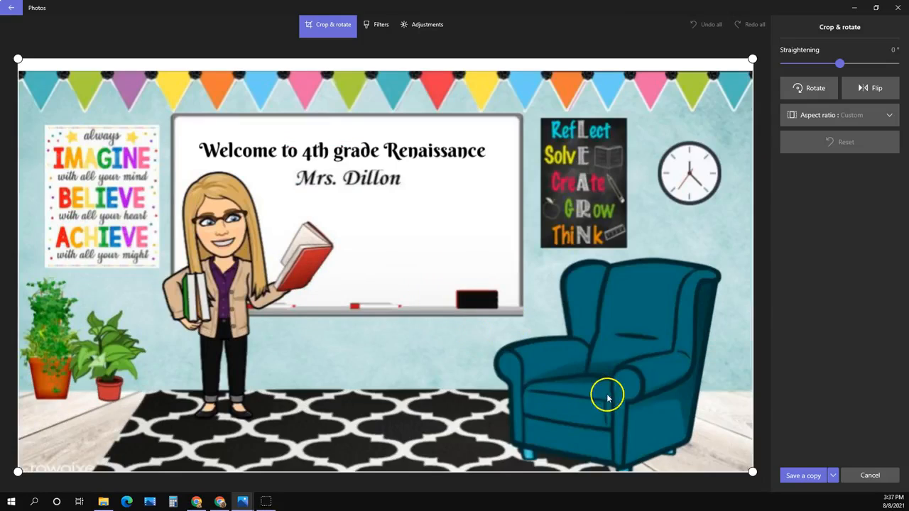
drag(752, 472, 759, 290)
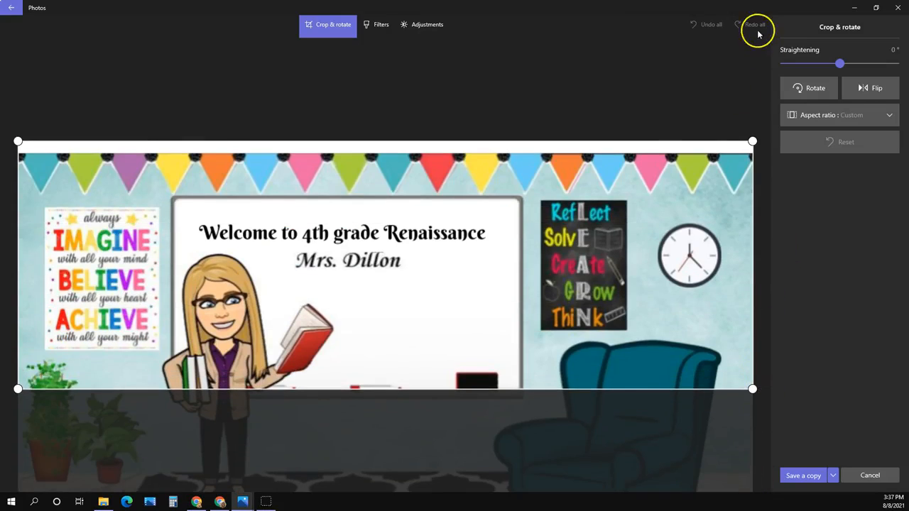
drag(752, 141, 753, 178)
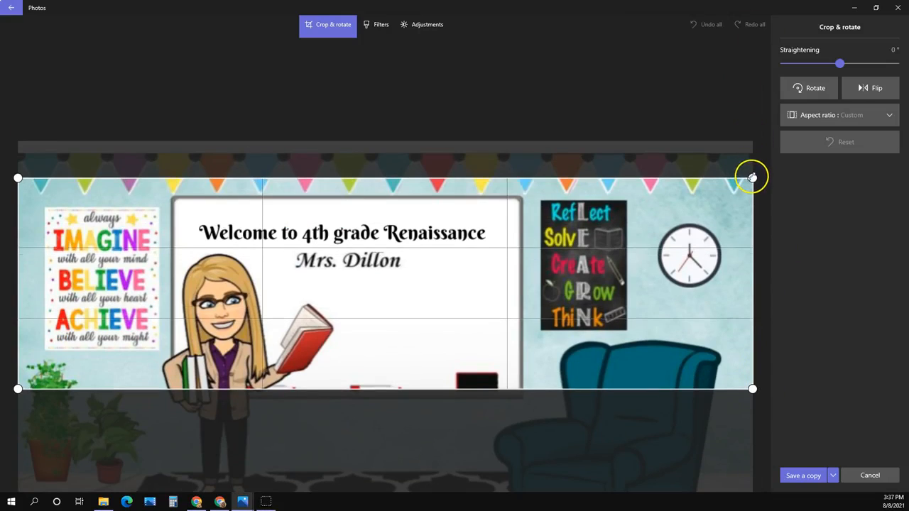
Save the cropped image to the desktop as a copy named banner3.png and close Photos
click(810, 478)
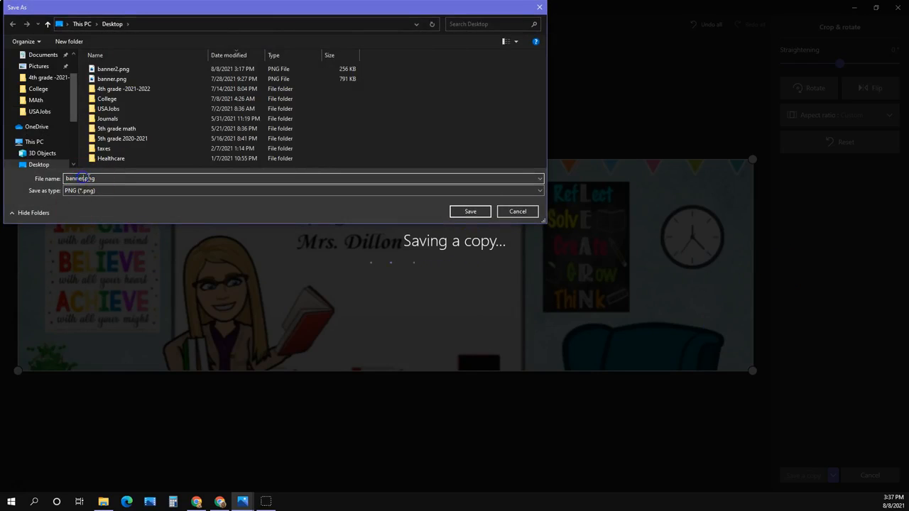
click(86, 178)
key(Return)
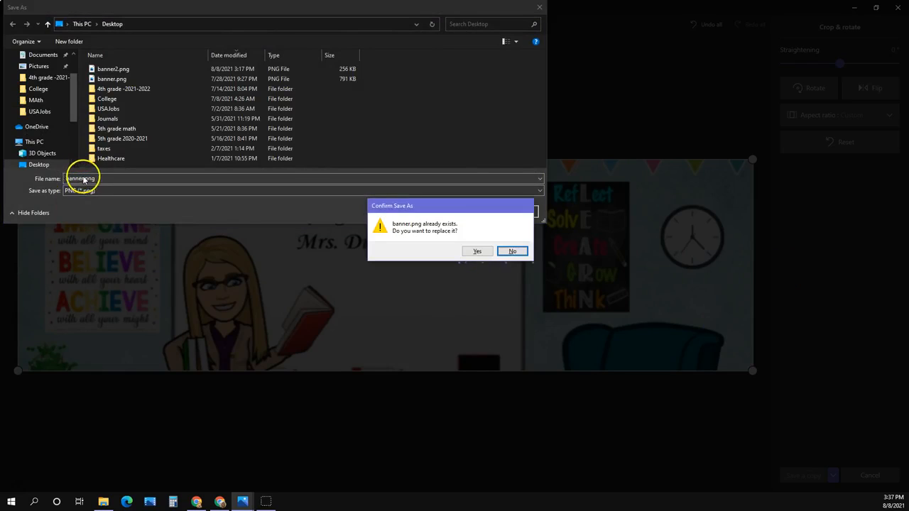
click(512, 251)
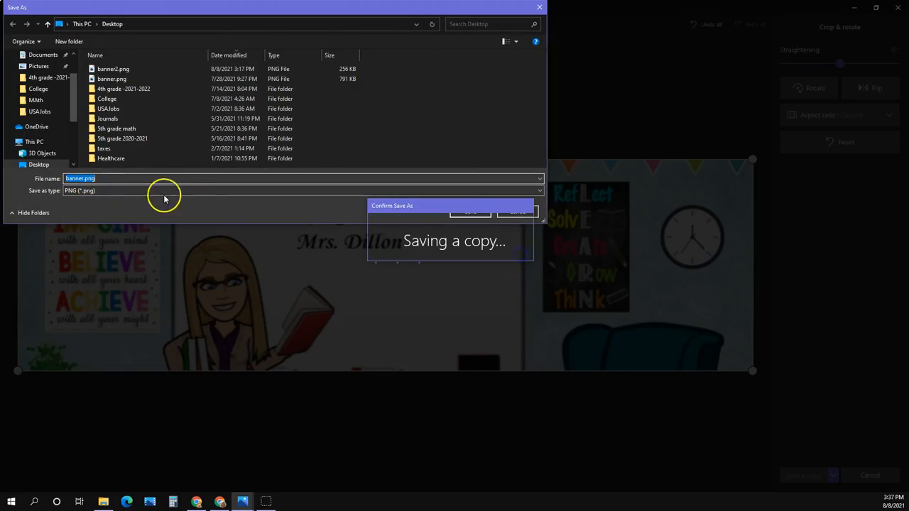
click(90, 178)
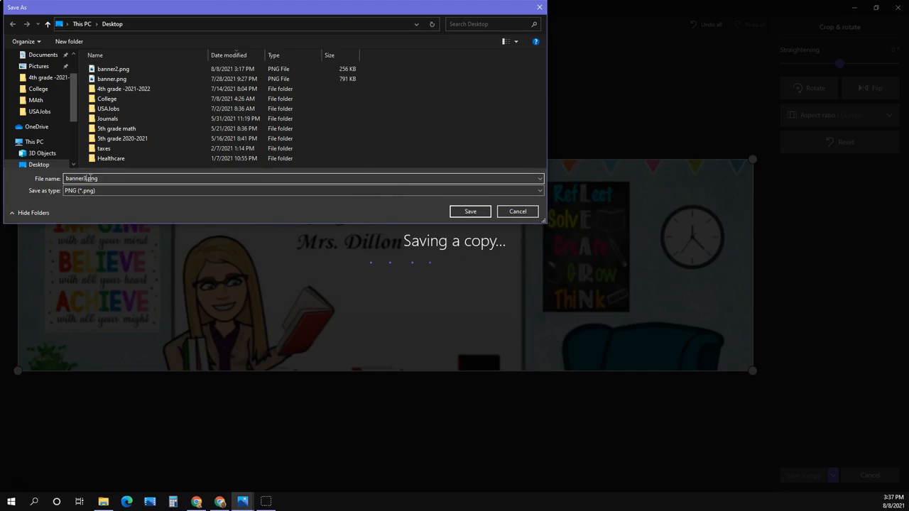
text(3)
key(Return)
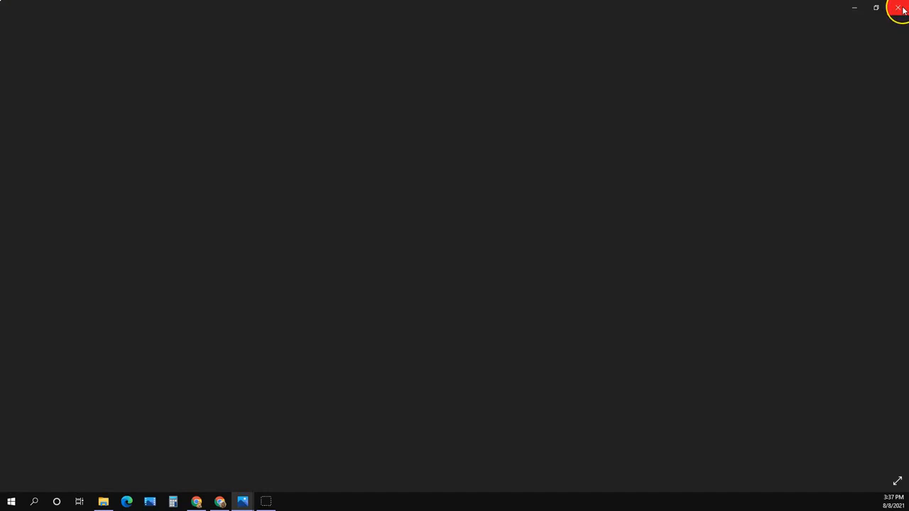
click(901, 8)
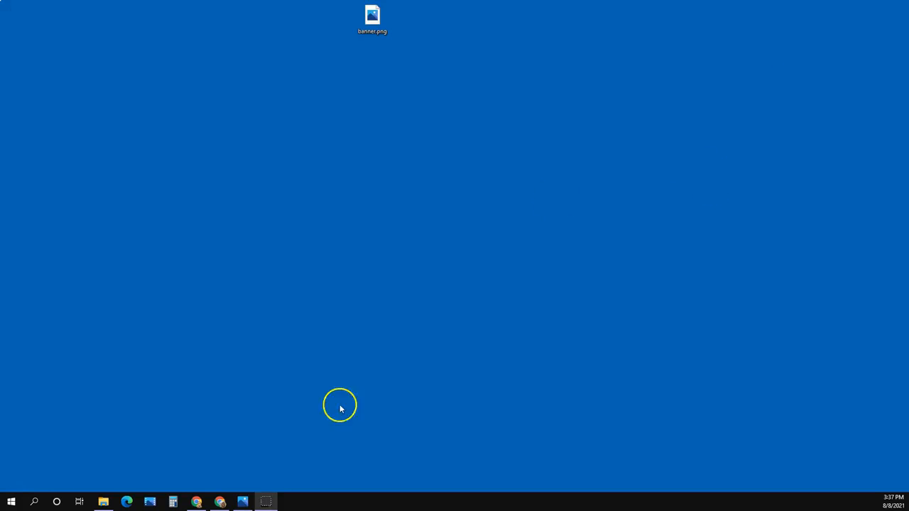
Upload banner2.png from the desktop into the empty Homepage body and centre the image
click(200, 503)
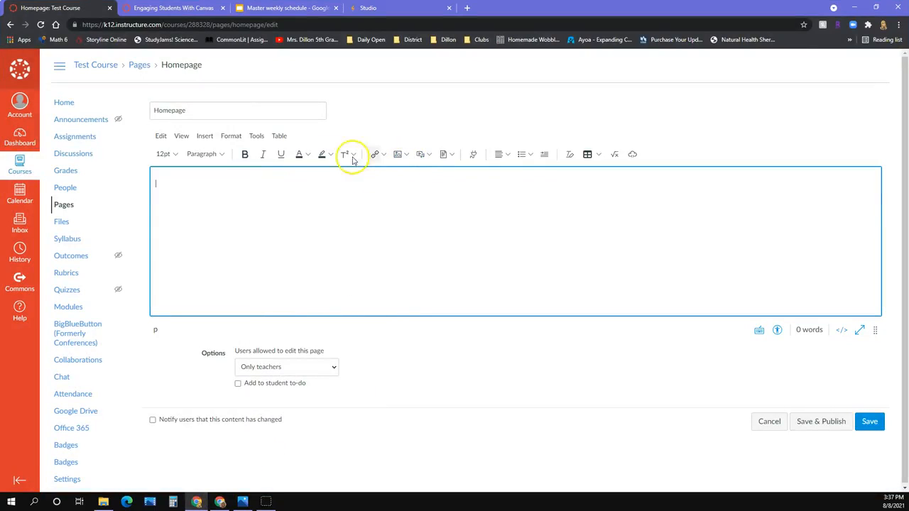
click(406, 155)
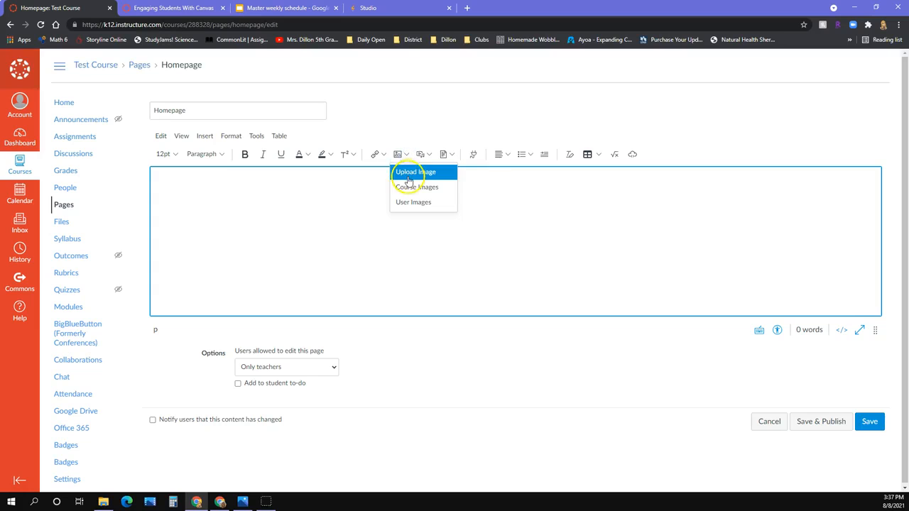
click(409, 179)
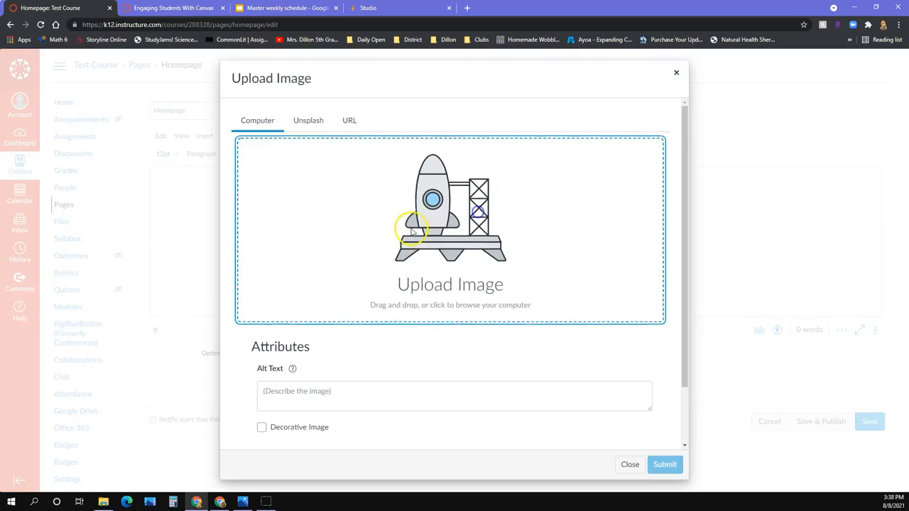
click(242, 227)
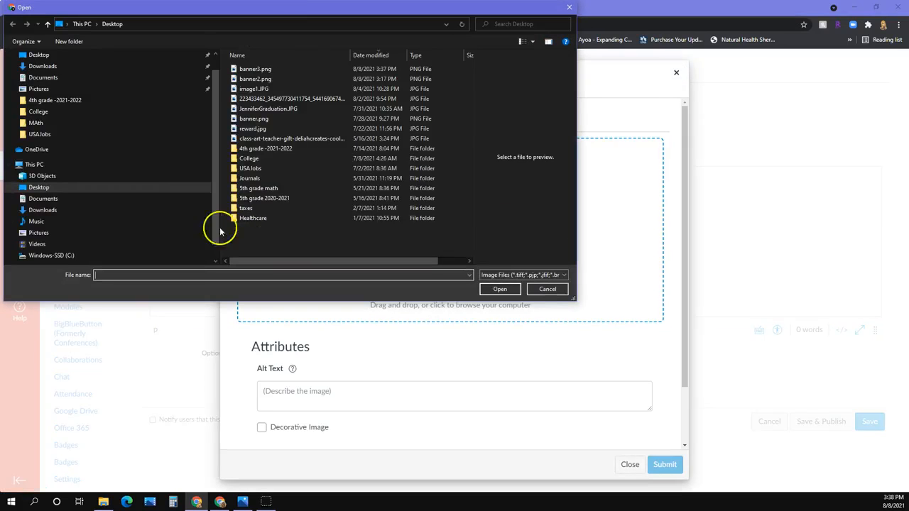
double_click(256, 79)
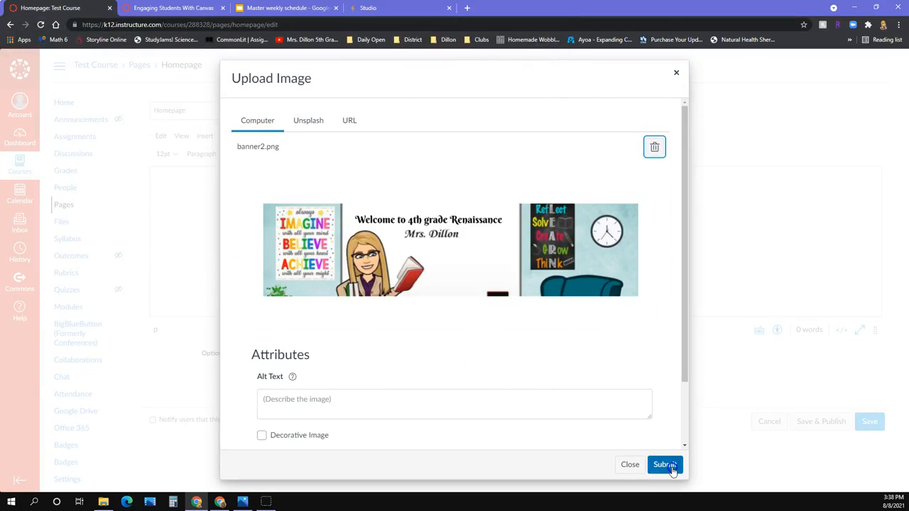
click(666, 465)
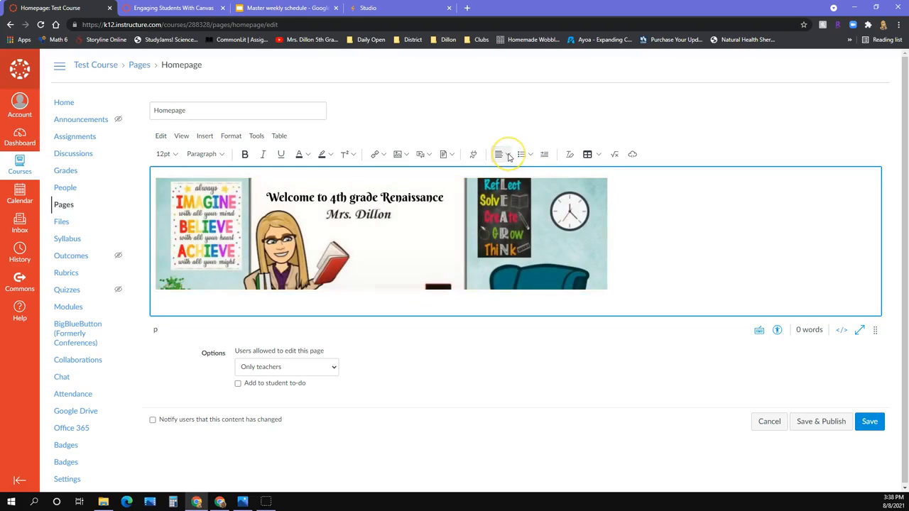
click(509, 157)
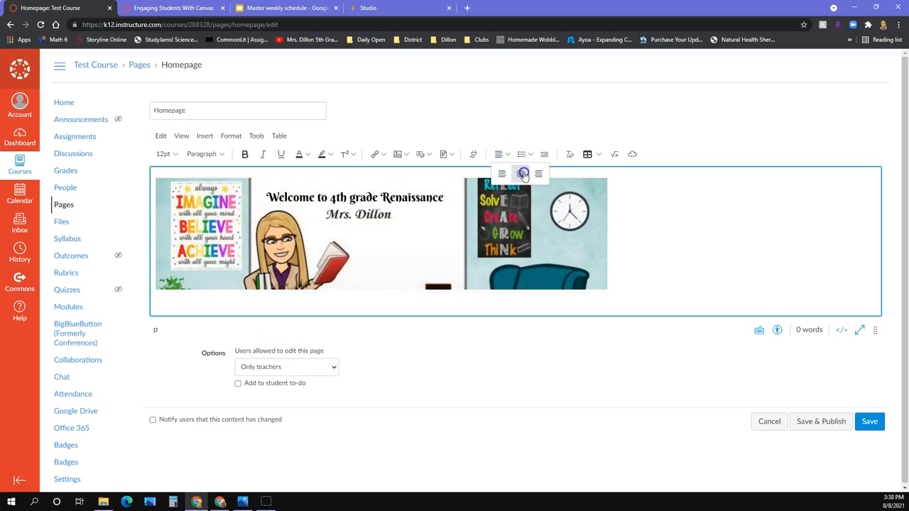
click(523, 174)
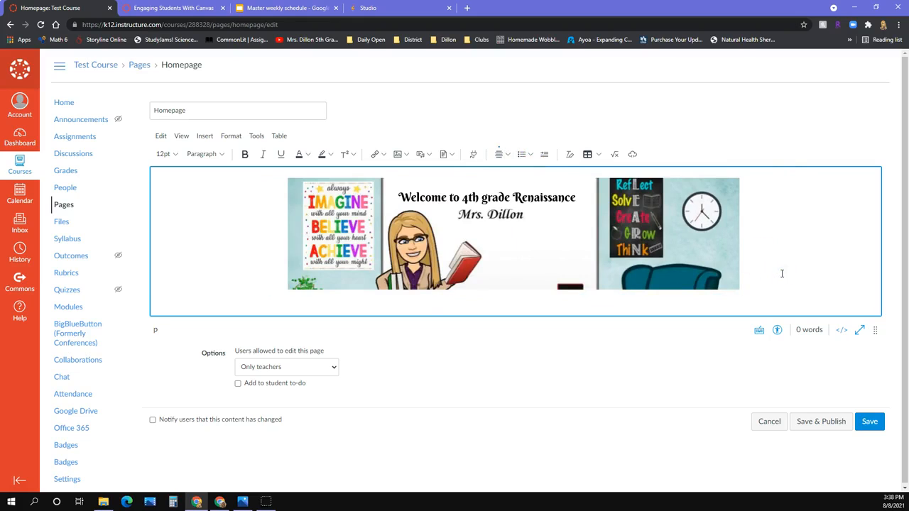
Add the line "Welcome to 4th grade!" below the banner and format it as bold 18pt text
key(Return)
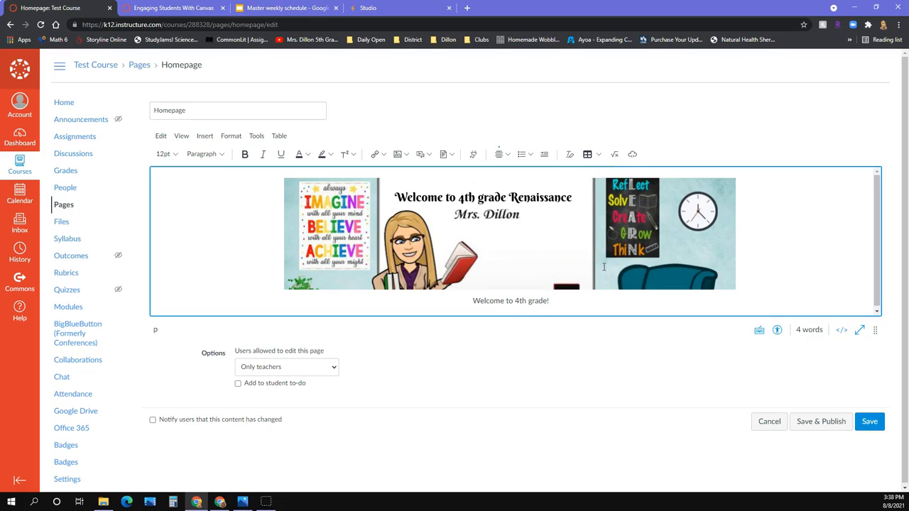
triple_click(499, 301)
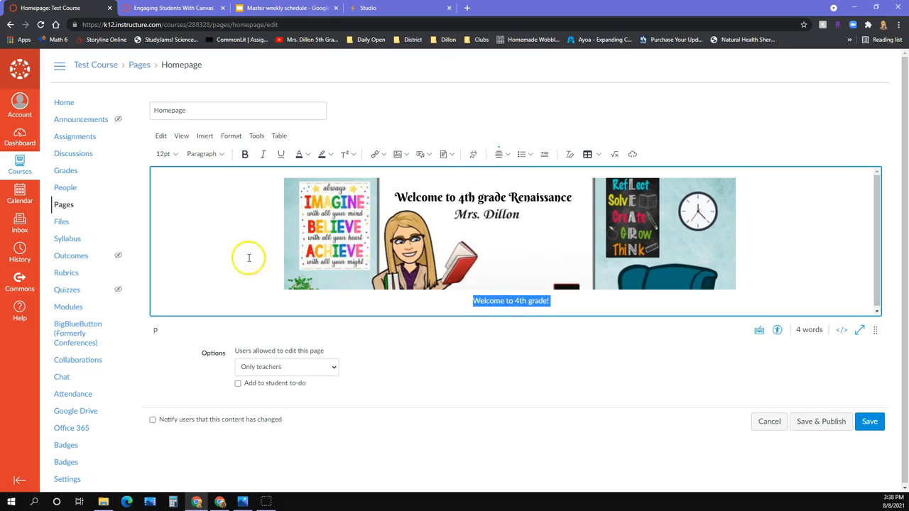
click(245, 154)
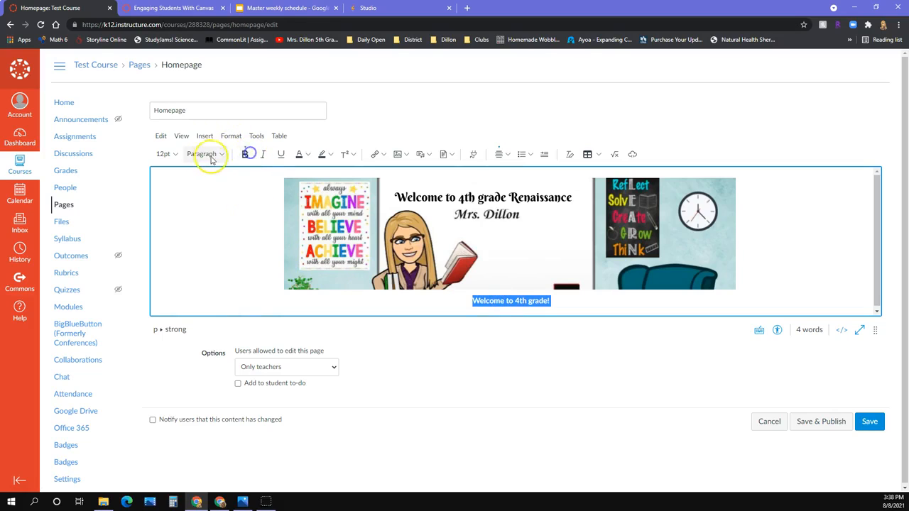
click(172, 154)
click(178, 232)
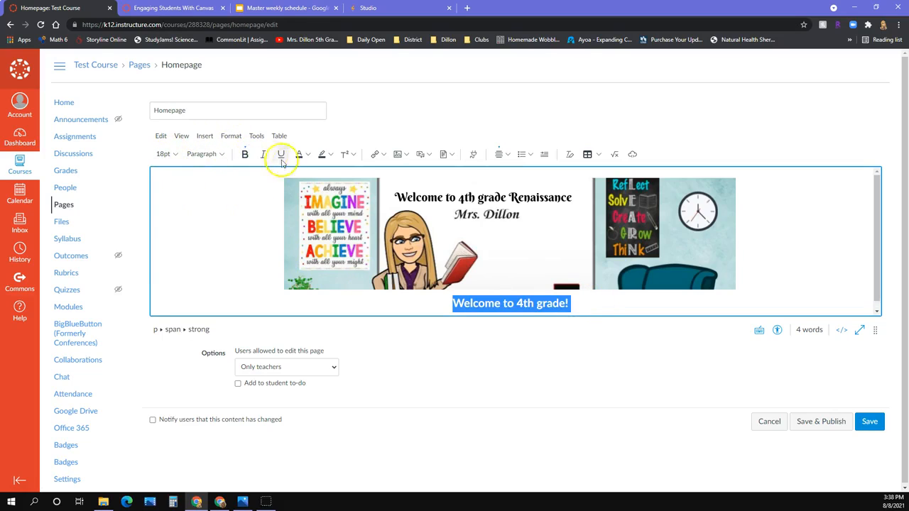
click(230, 139)
mouse_move(263, 325)
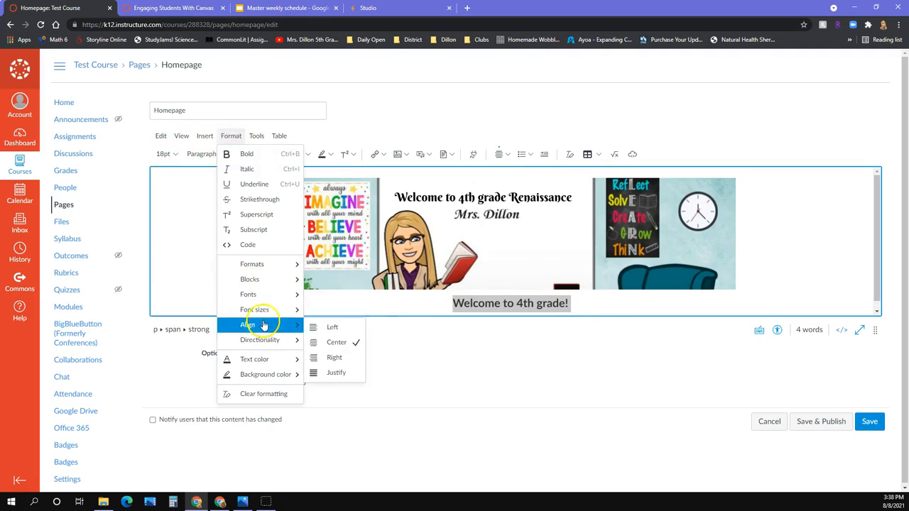
mouse_move(282, 300)
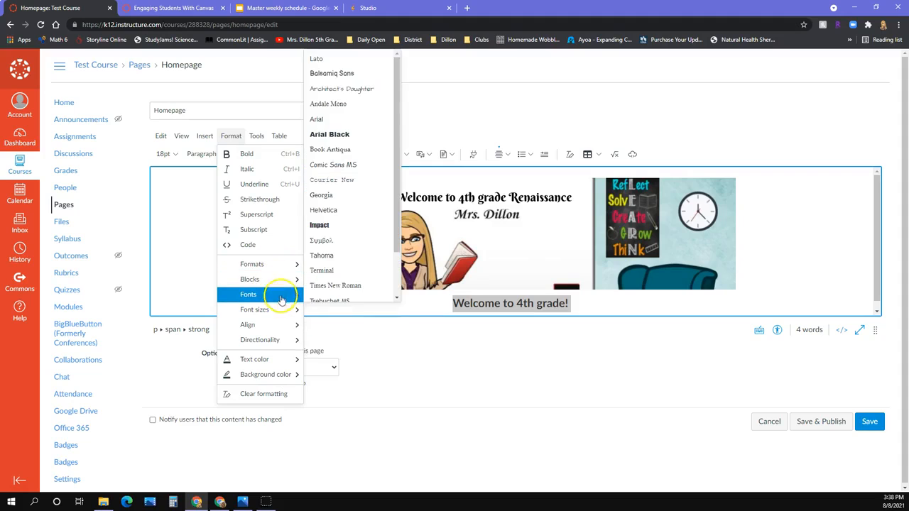
scroll(345, 181, down, 2)
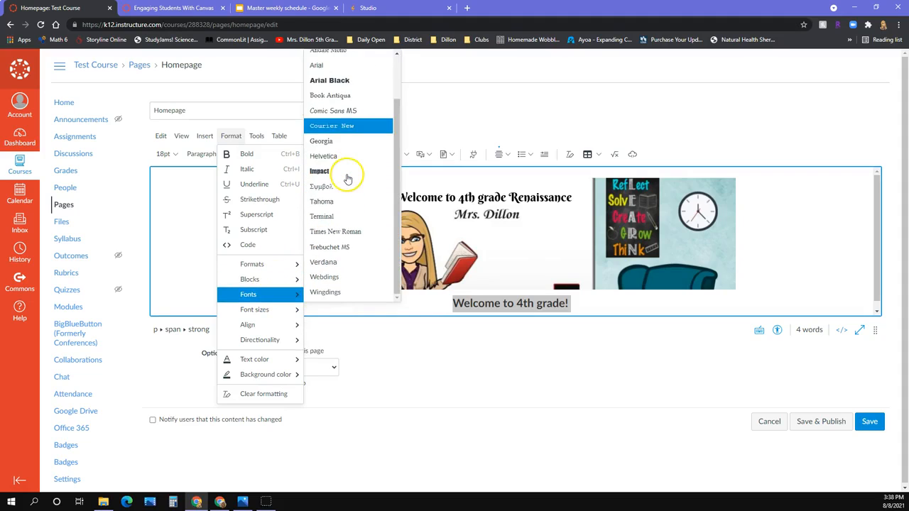
scroll(348, 181, up, 2)
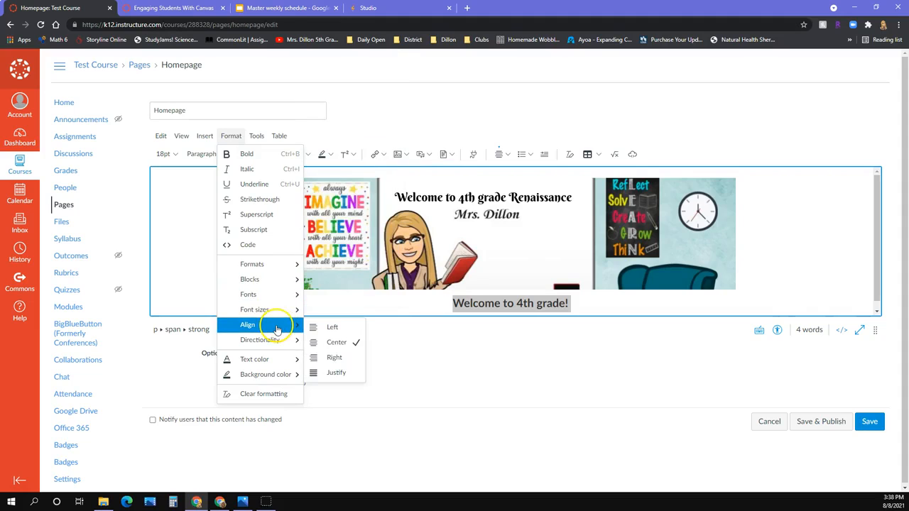
mouse_move(278, 280)
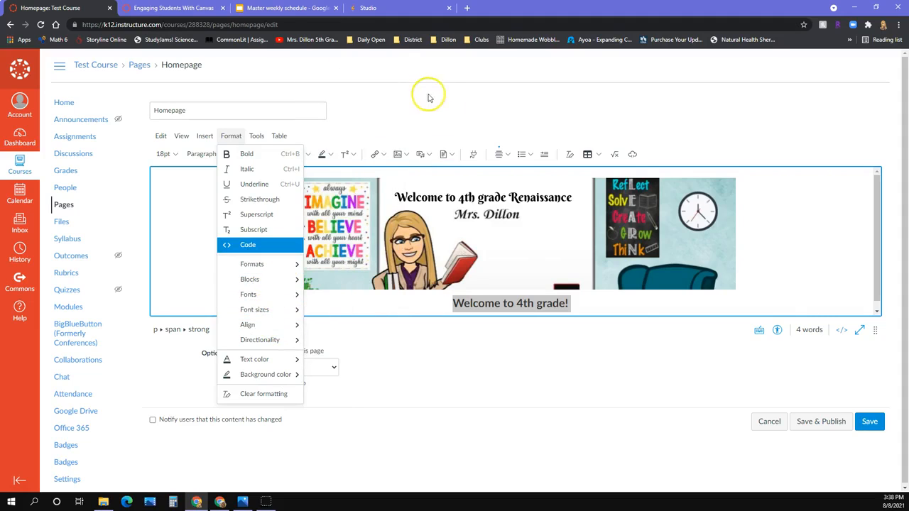
click(455, 116)
Insert a table with two columns and one row below the welcome line and save the page
click(615, 309)
key(Return)
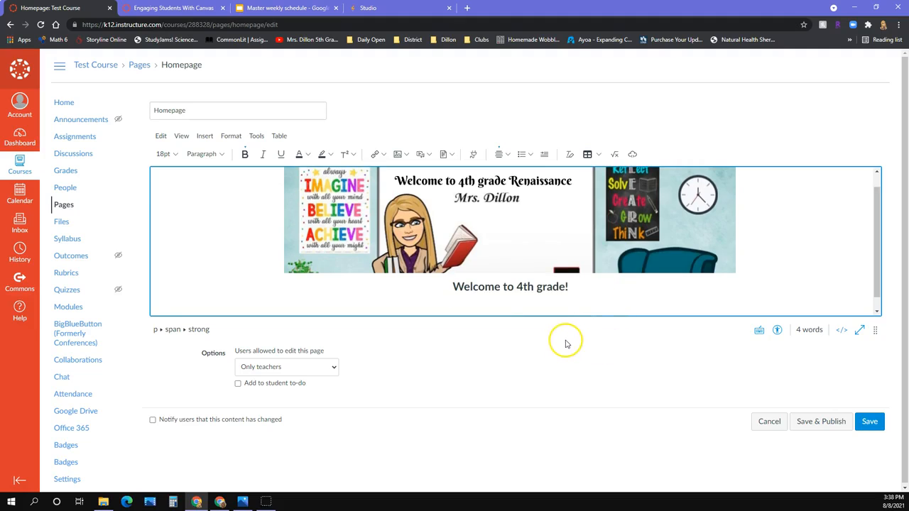
click(586, 156)
mouse_move(613, 172)
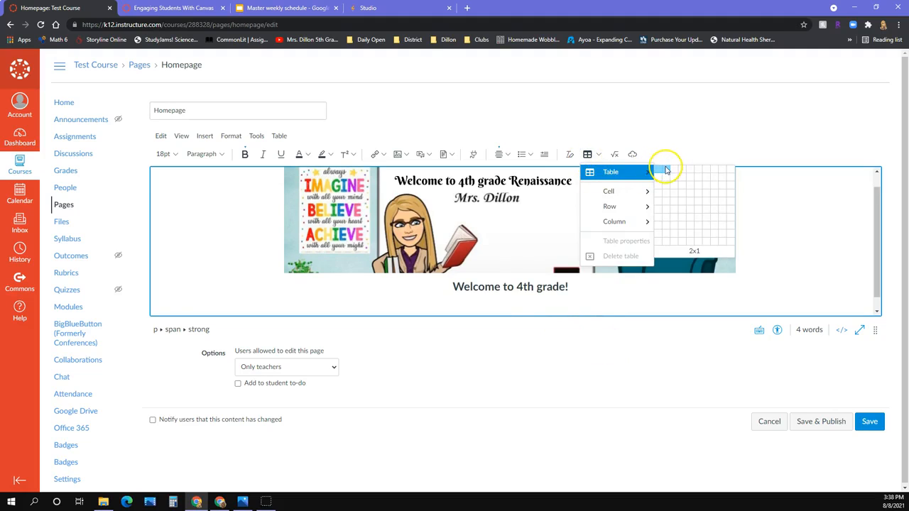
click(668, 172)
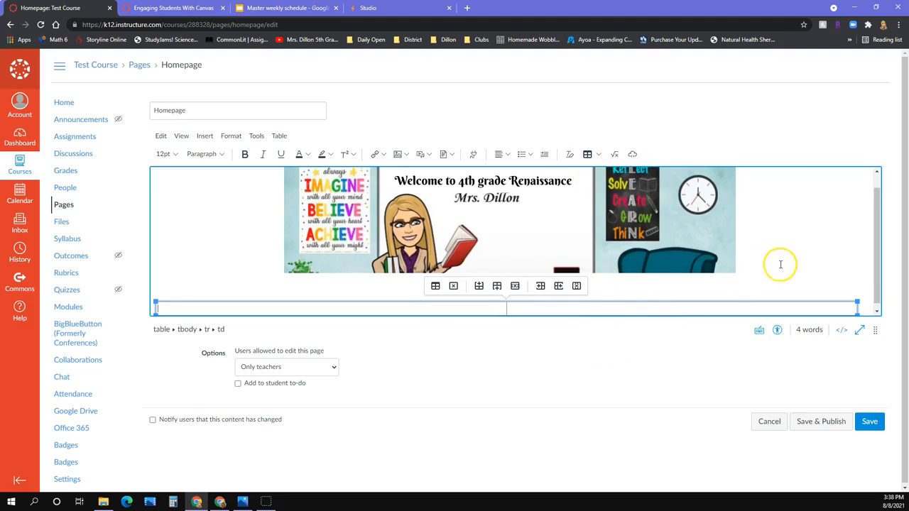
scroll(779, 264, down, 1)
click(868, 278)
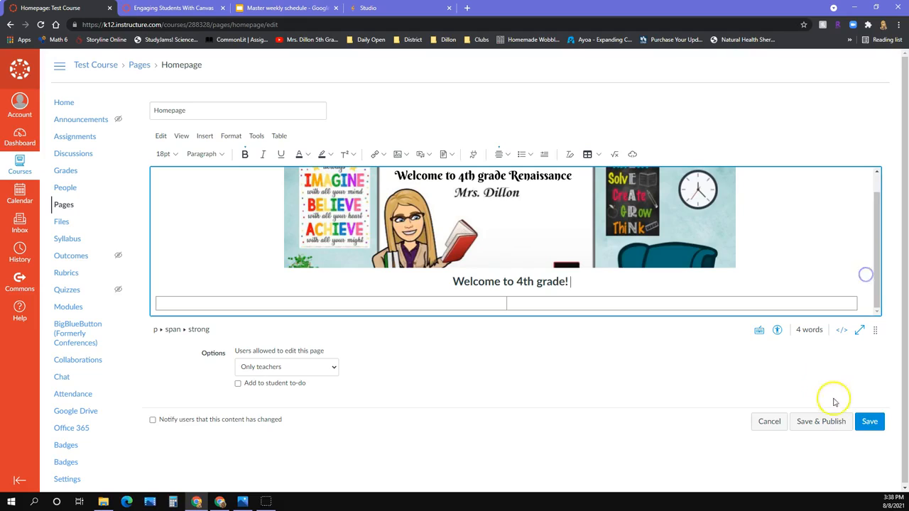
click(871, 422)
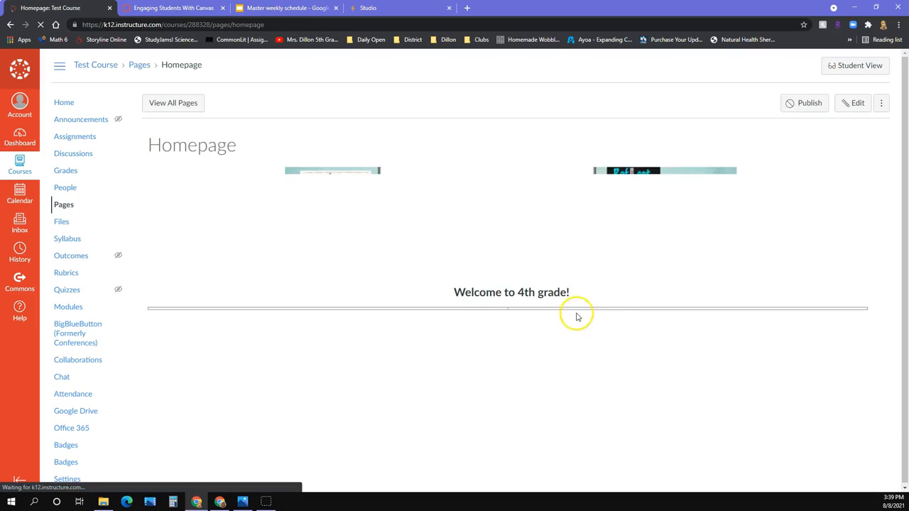
Reopen the Homepage page for editing and make the table's row slightly taller by moving its lower border
click(854, 103)
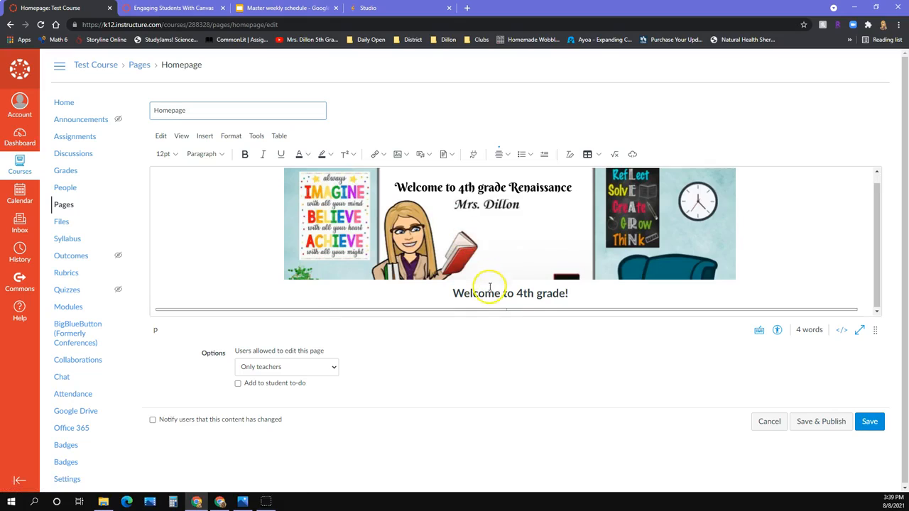
click(458, 309)
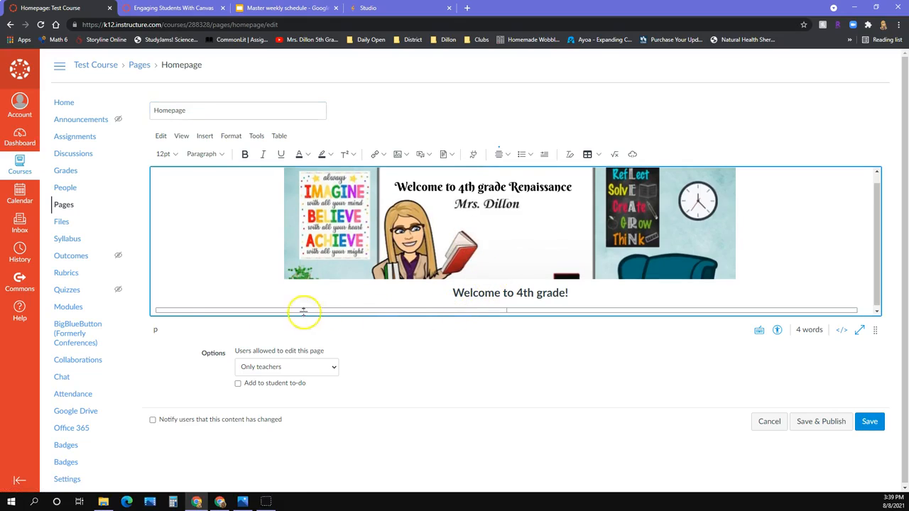
click(202, 309)
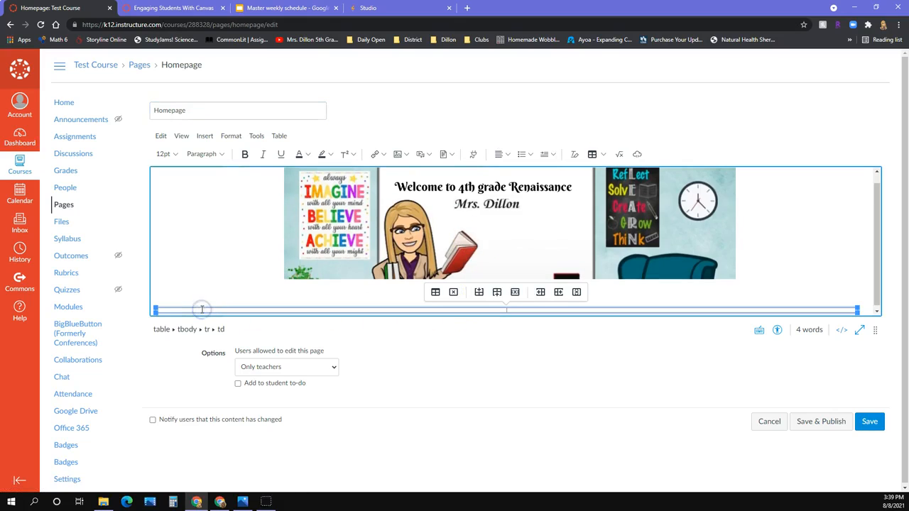
click(201, 310)
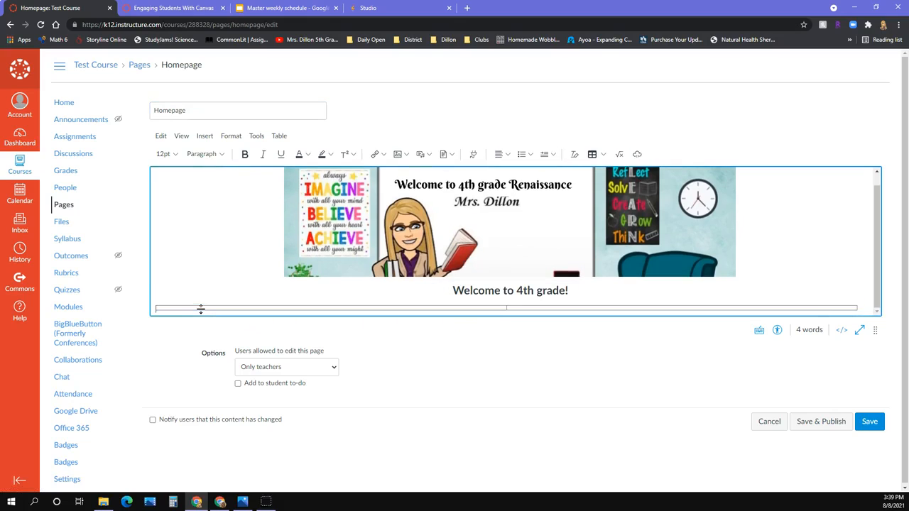
drag(201, 310, 201, 317)
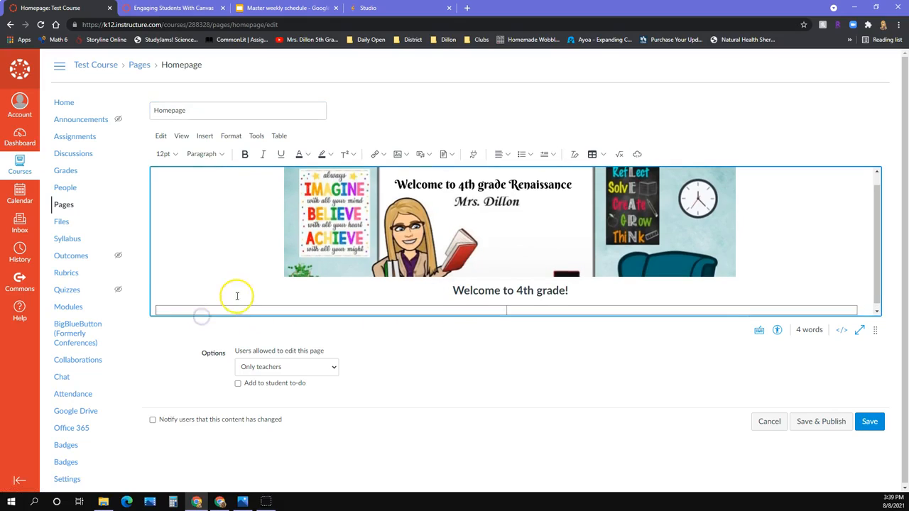
Enter ELA, Math, Science and Social Studies on separate lines in the table's first cell
click(250, 305)
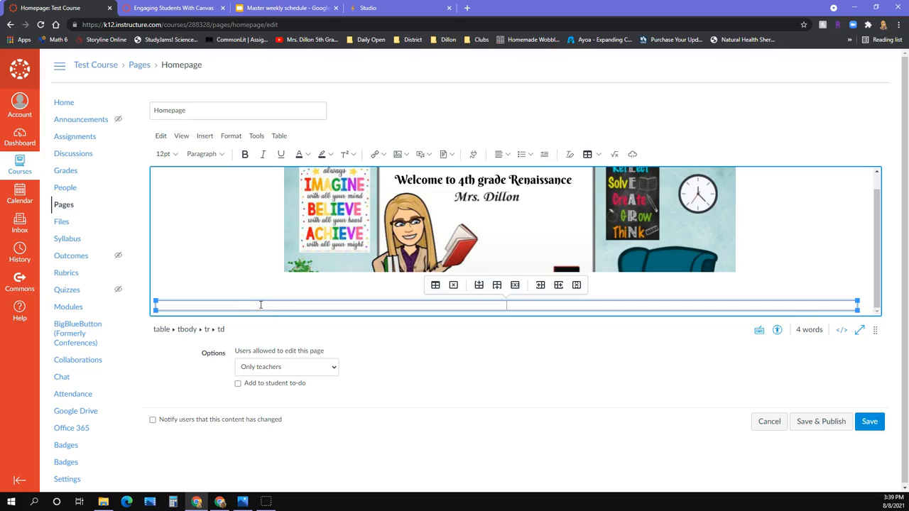
text(ELA)
key(Return)
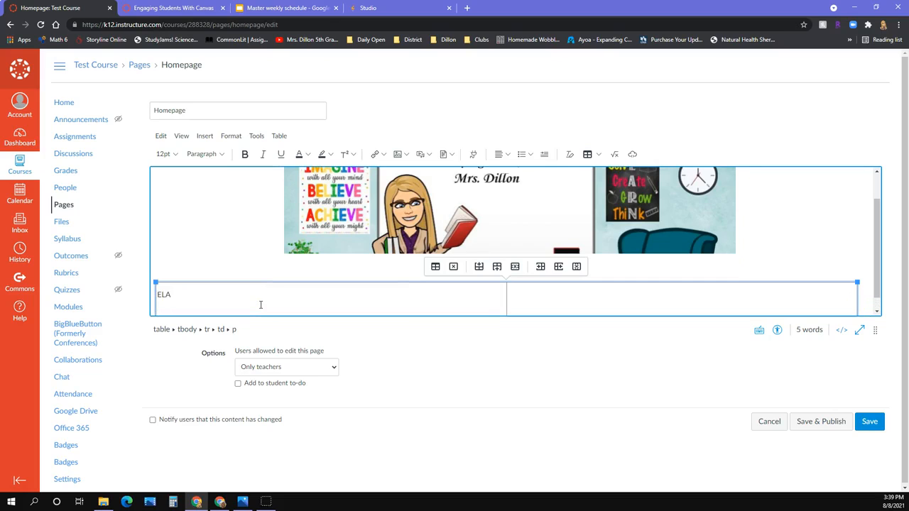
text(Math)
key(Return)
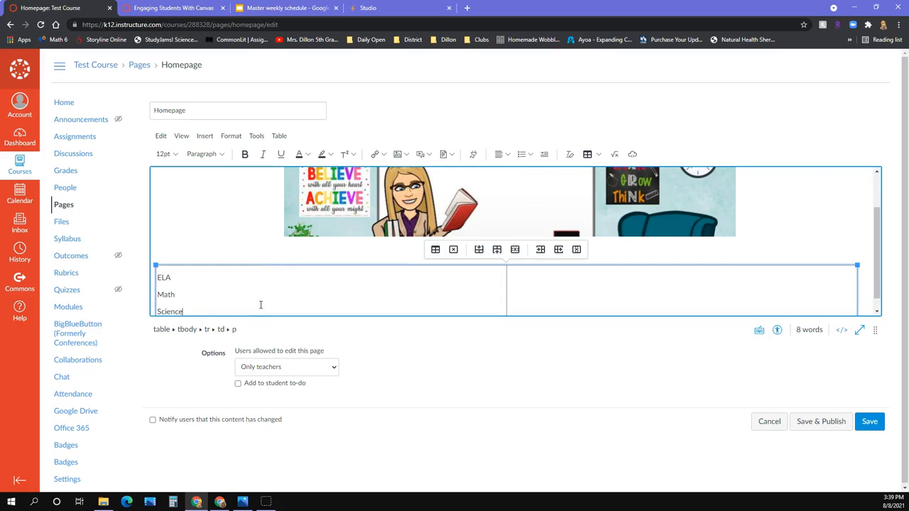
text(Science)
key(Return)
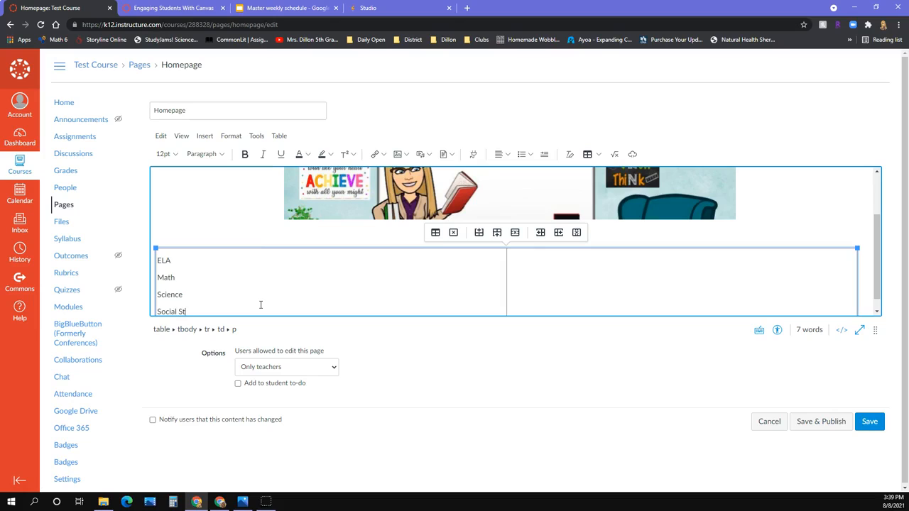
key(Return)
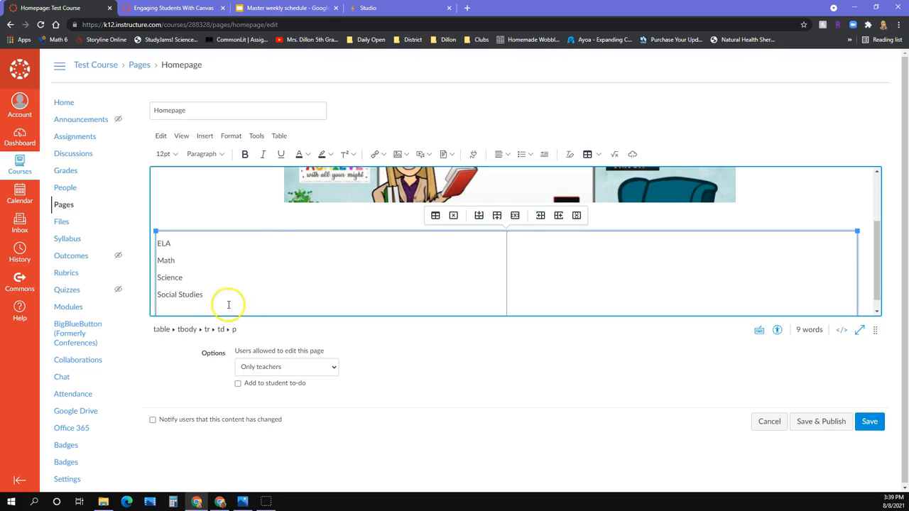
Centre the four subject names within the first table cell
drag(199, 295, 142, 245)
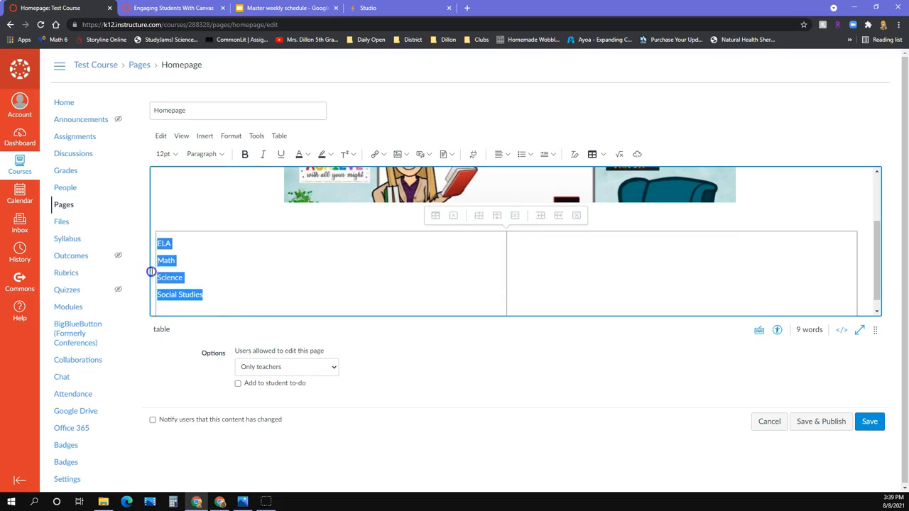
click(507, 155)
click(526, 175)
click(397, 287)
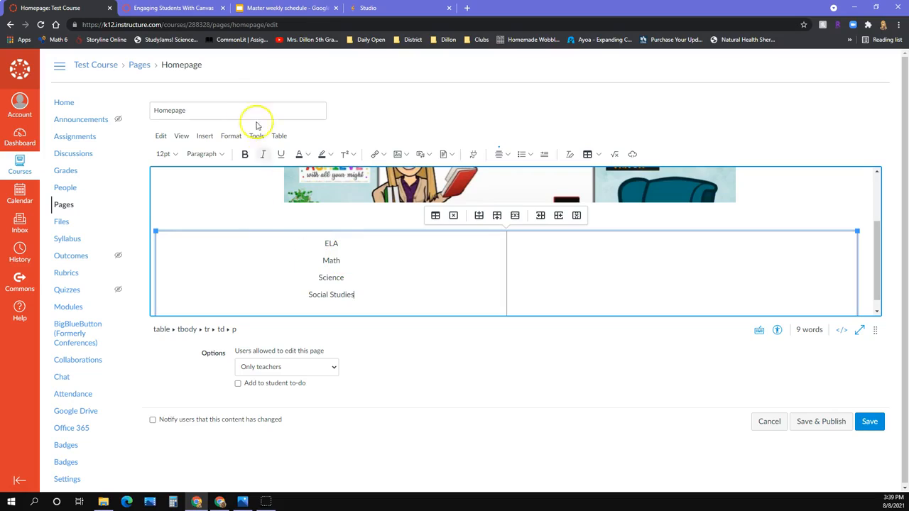
Open the Canvas Dashboard in a separate browser tab and close the Engaging Students With Canvas tab
click(18, 143)
click(500, 78)
right_click(34, 140)
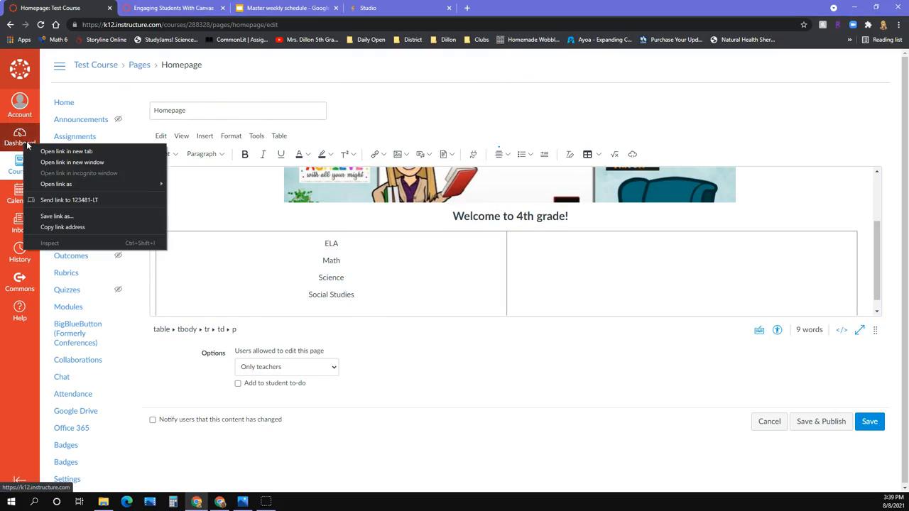
click(74, 149)
click(336, 8)
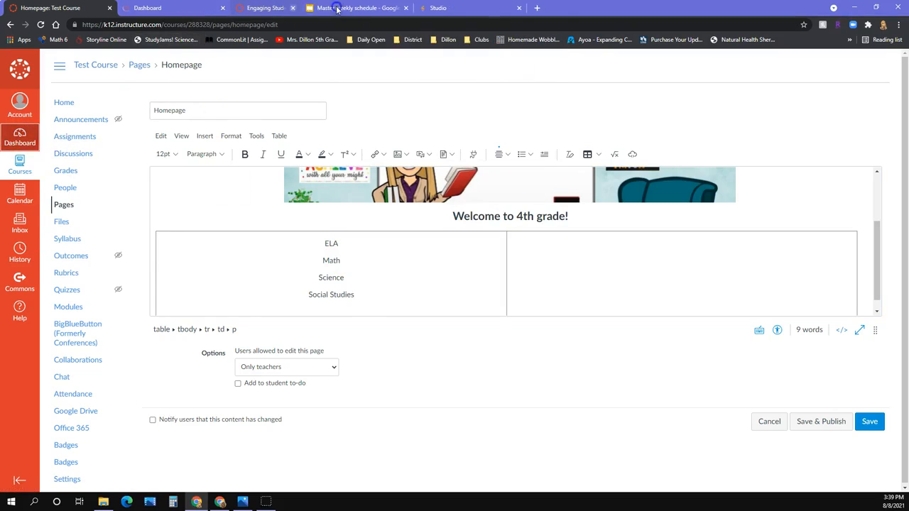
click(156, 8)
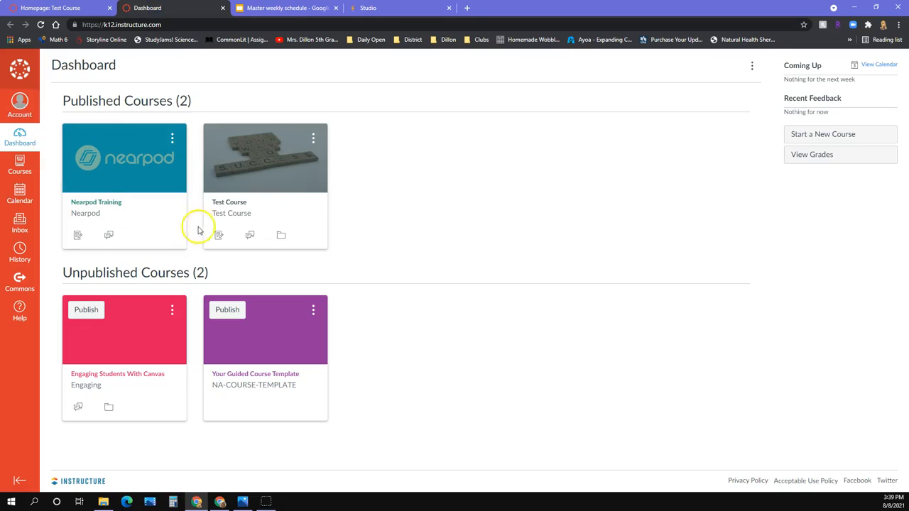
Open the Nearpod Training course from the Dashboard and copy its web address
click(136, 155)
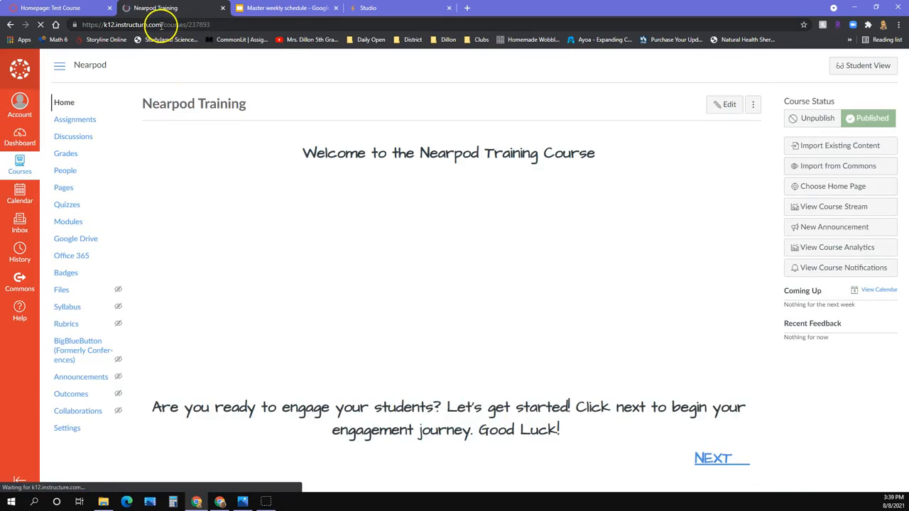
right_click(160, 25)
click(189, 91)
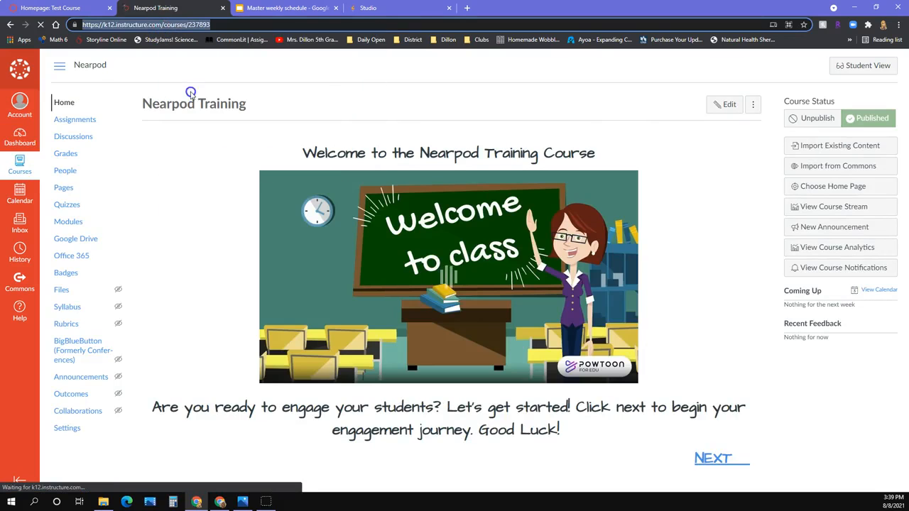
Return to the Homepage editor and turn ELA in the table into an external link to the copied course address
click(71, 8)
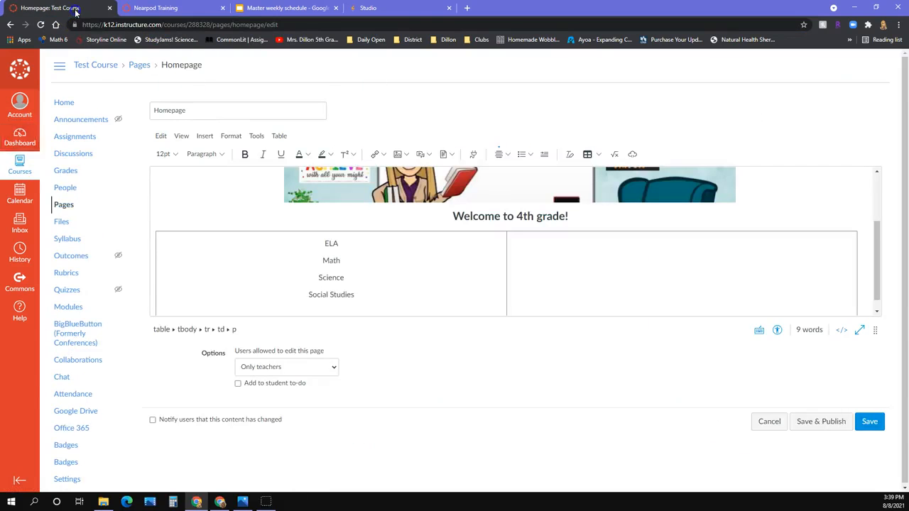
double_click(332, 243)
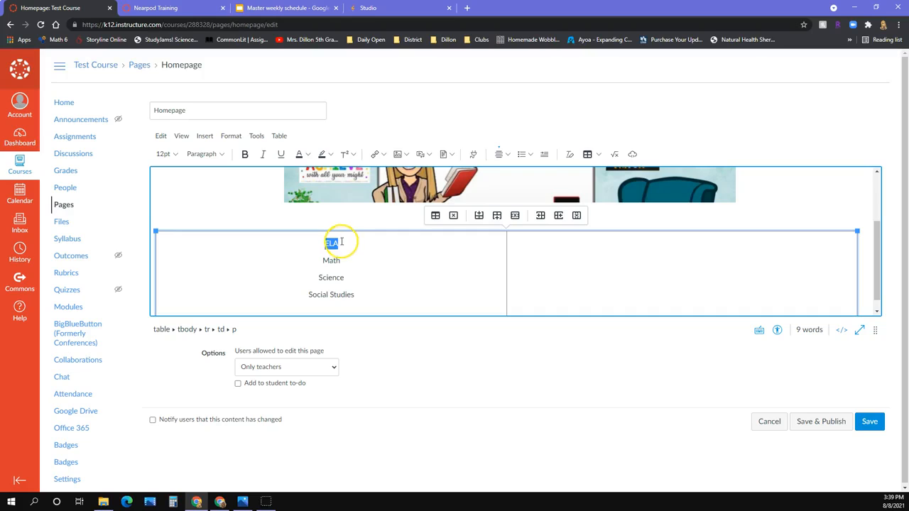
click(385, 156)
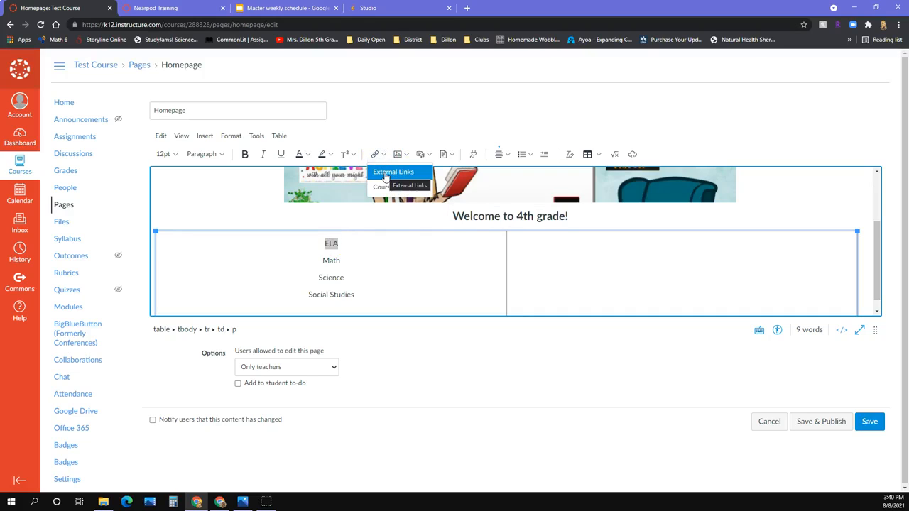
click(385, 173)
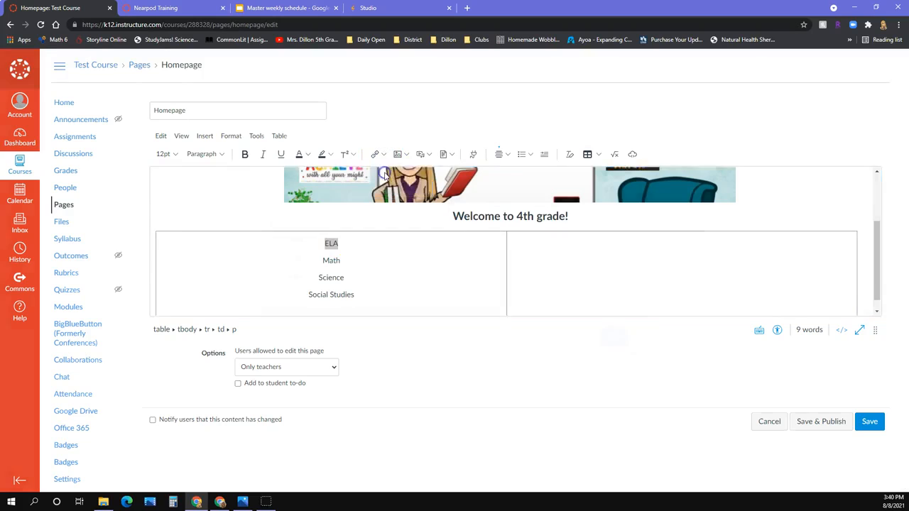
right_click(314, 295)
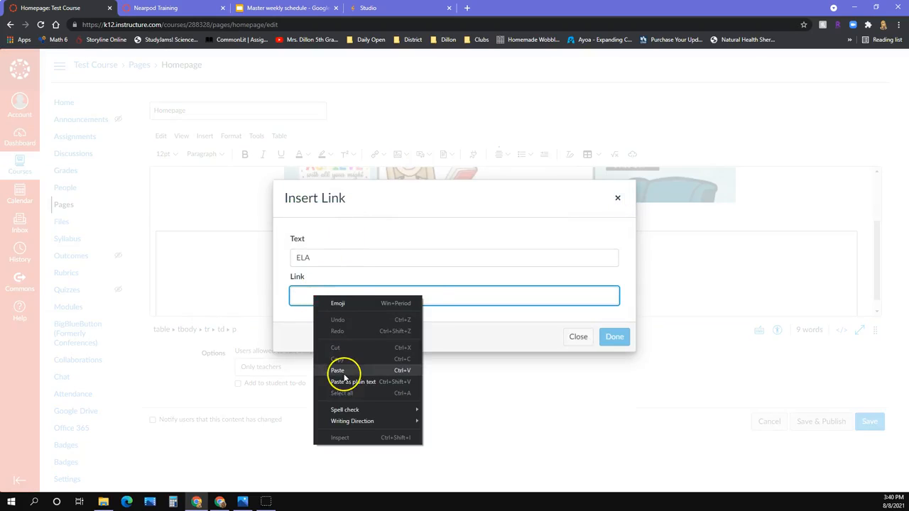
click(339, 371)
click(615, 338)
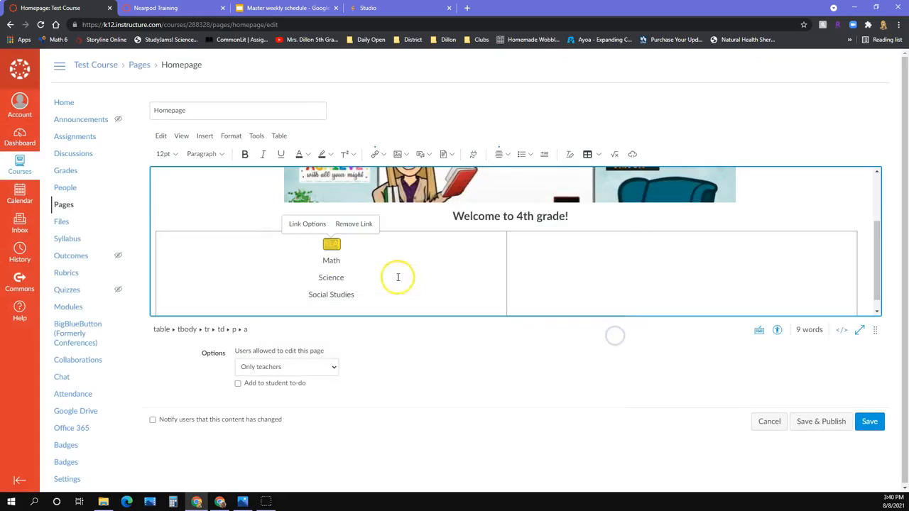
click(381, 155)
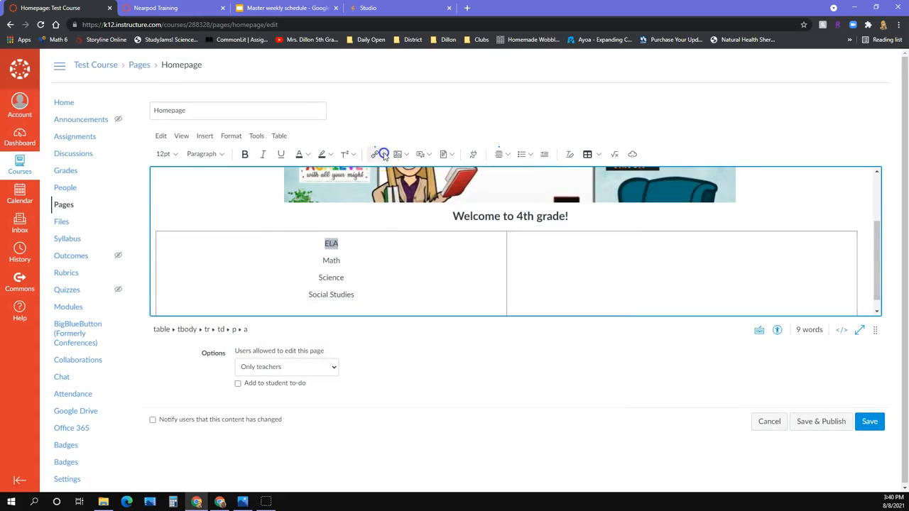
click(241, 208)
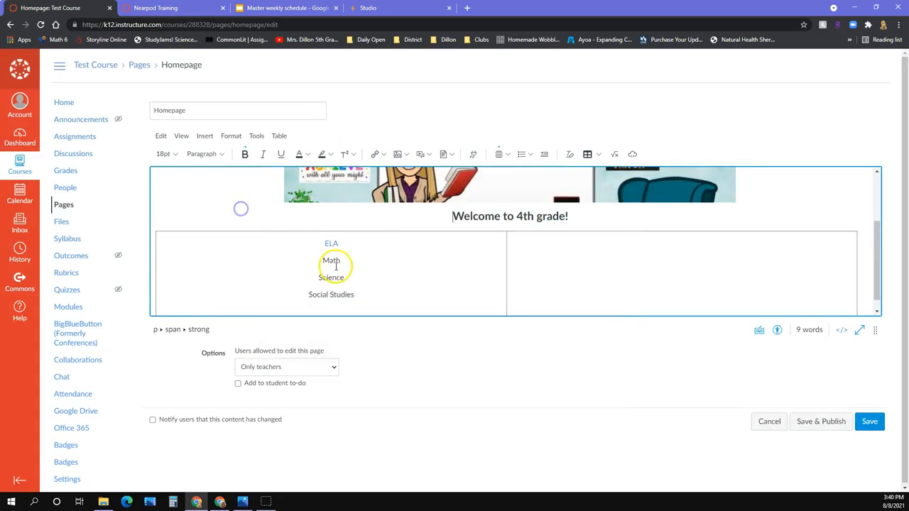
Switch to the Master weekly schedule presentation in Google Slides and copy its publish-to-web embed code
click(553, 264)
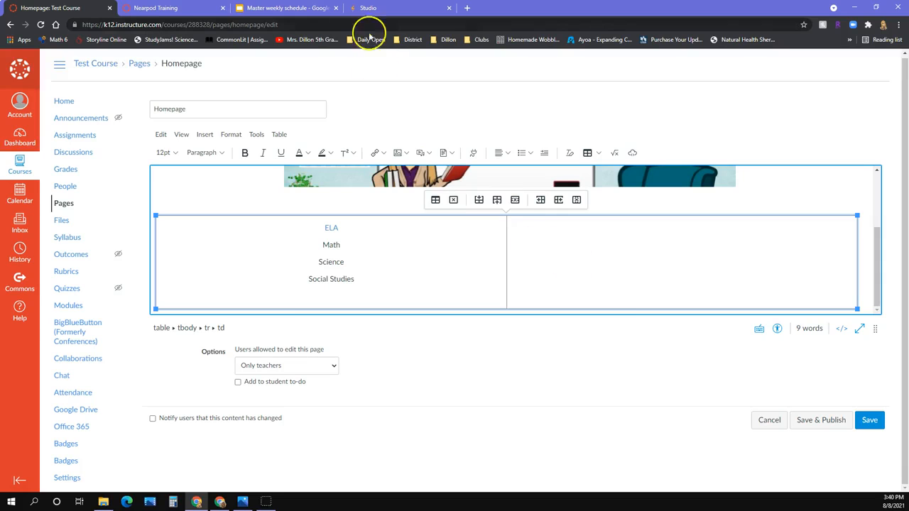
click(287, 8)
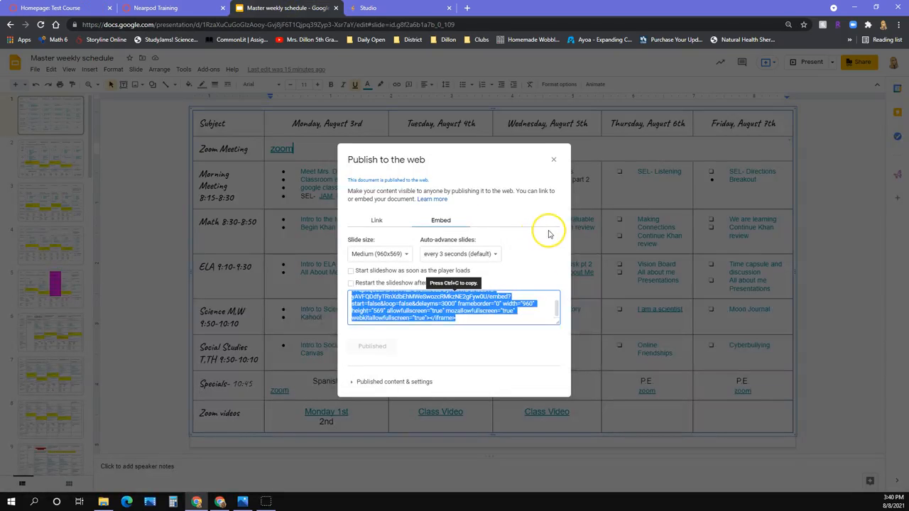
key(Escape)
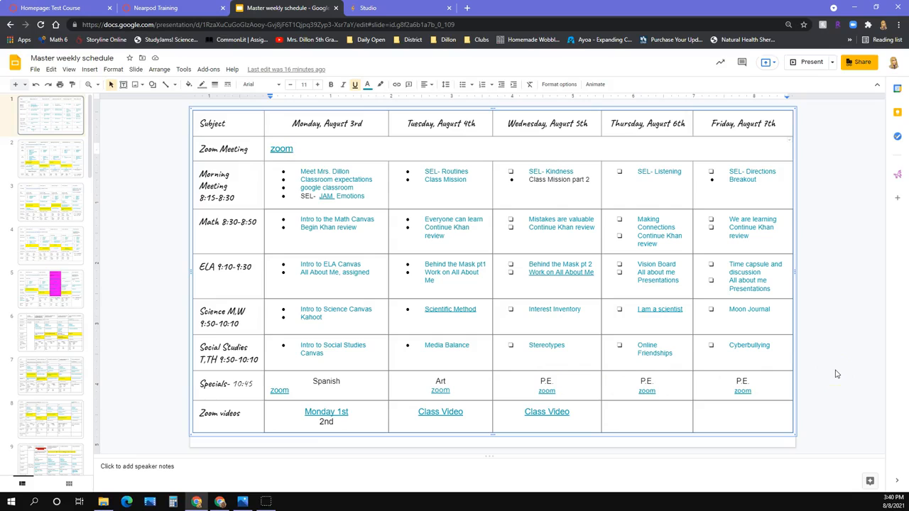
click(35, 70)
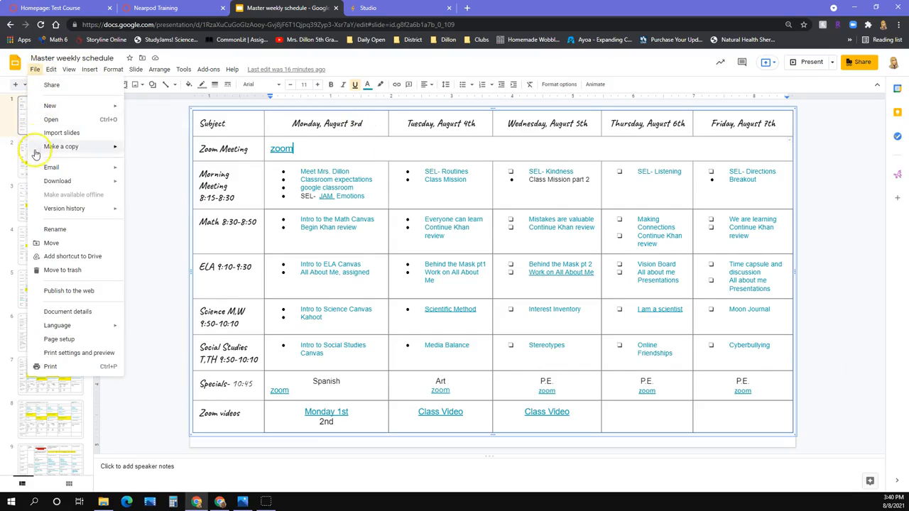
click(76, 291)
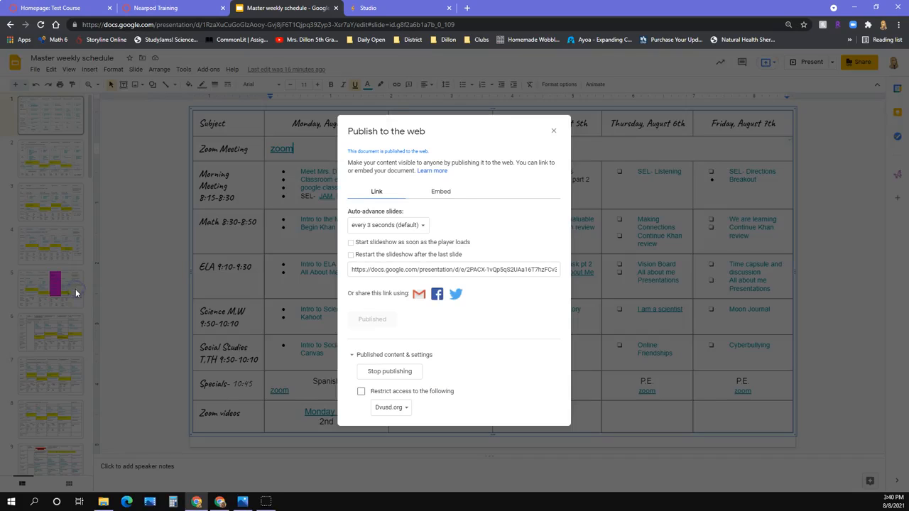
click(441, 193)
click(392, 282)
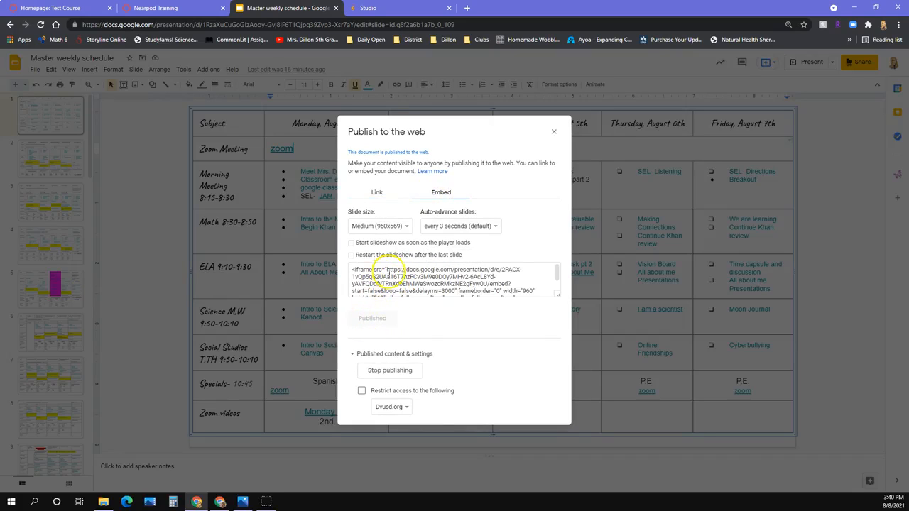
click(389, 272)
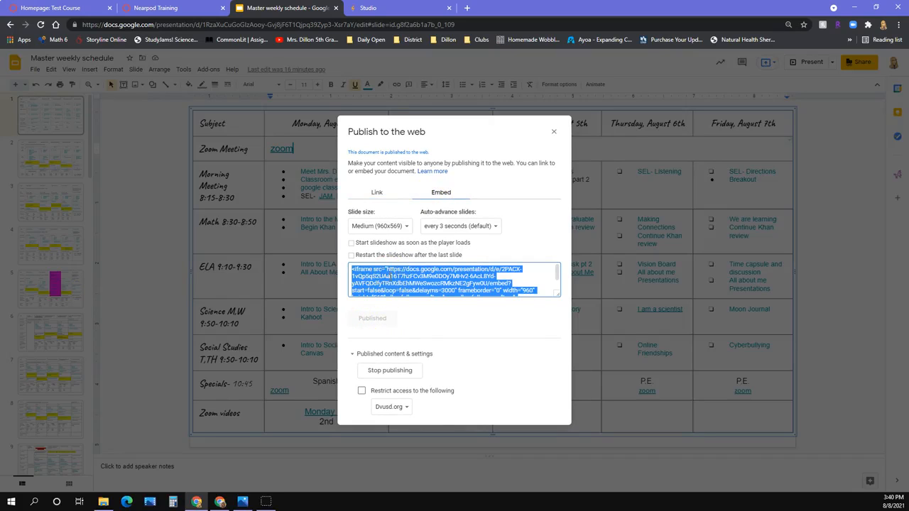
right_click(387, 275)
click(407, 282)
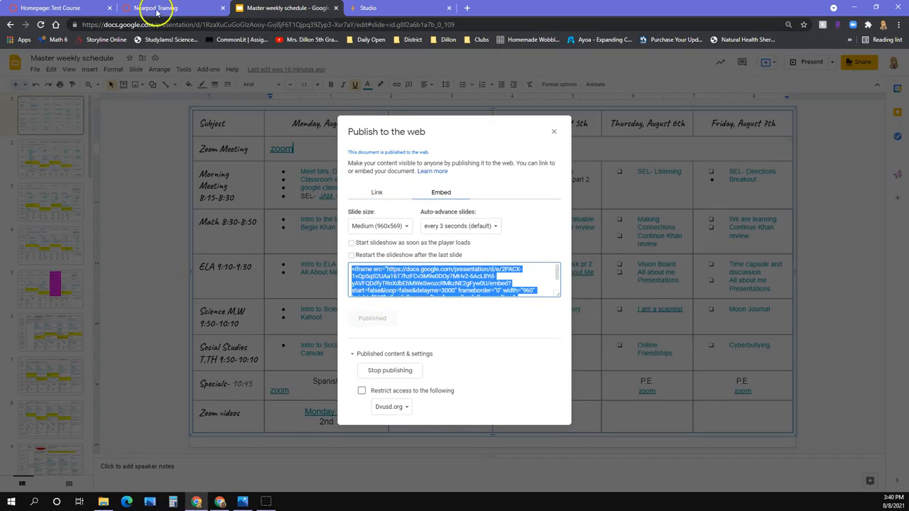
Back in the Homepage editor, embed the copied schedule code in the table's second cell and save the page
click(48, 8)
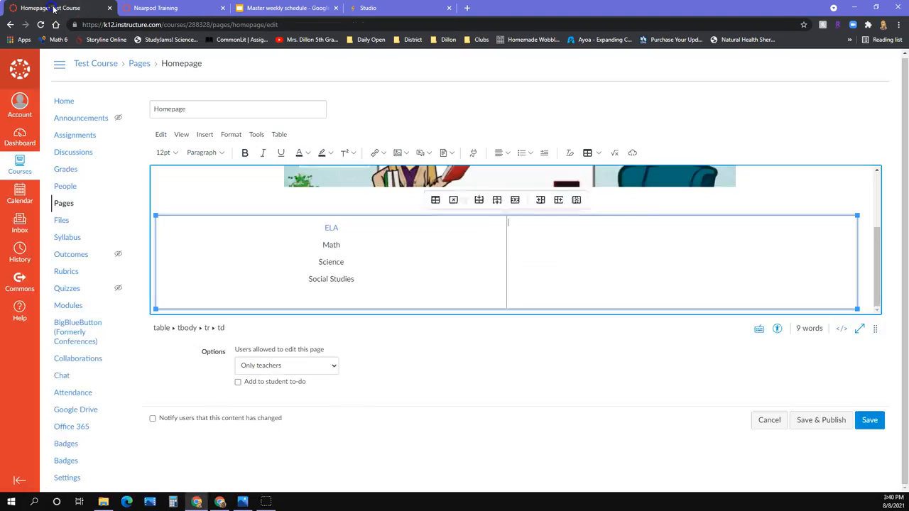
click(609, 233)
click(633, 154)
click(314, 277)
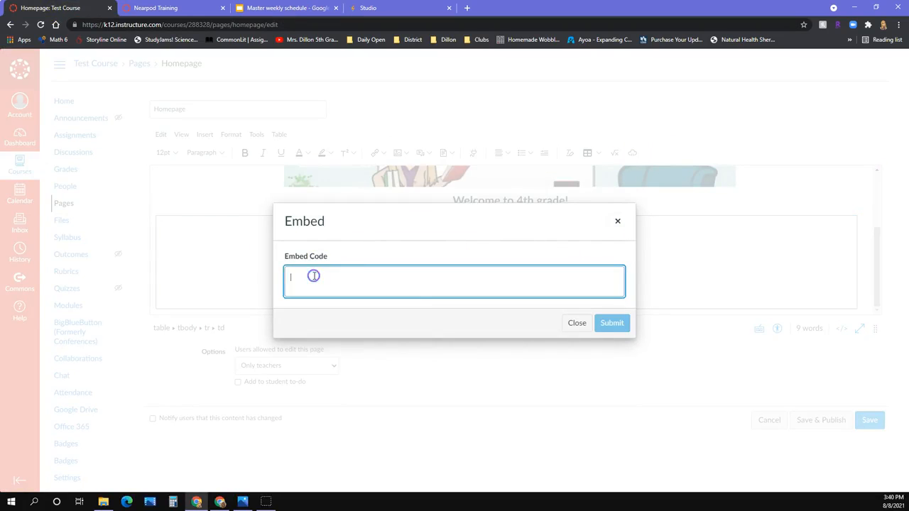
right_click(313, 276)
click(341, 349)
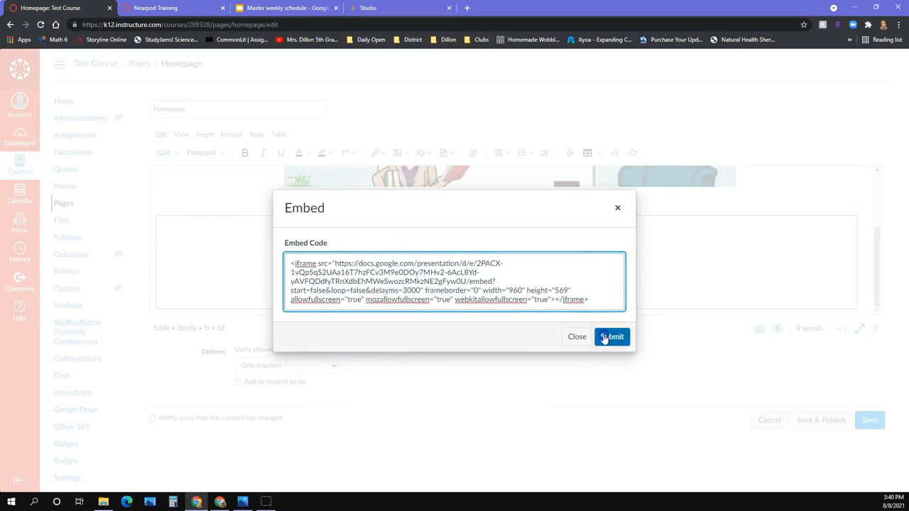
click(608, 337)
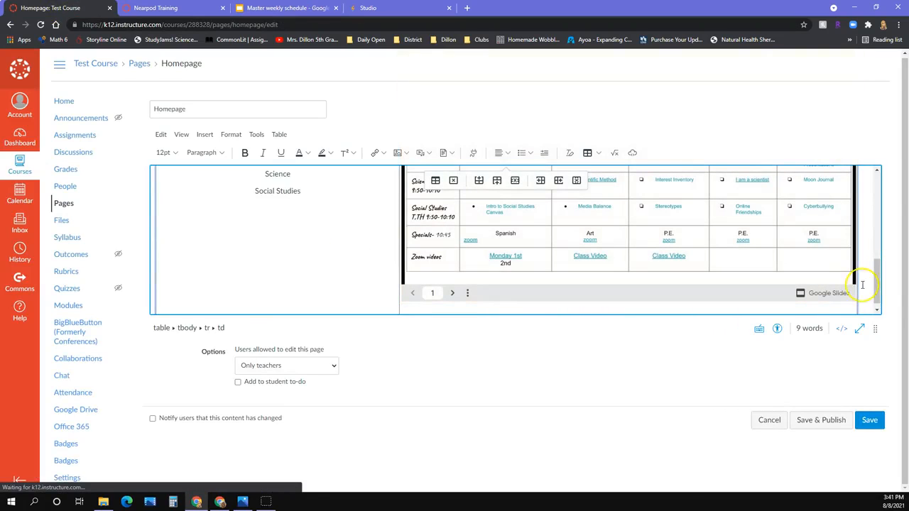
drag(876, 287, 882, 230)
click(869, 419)
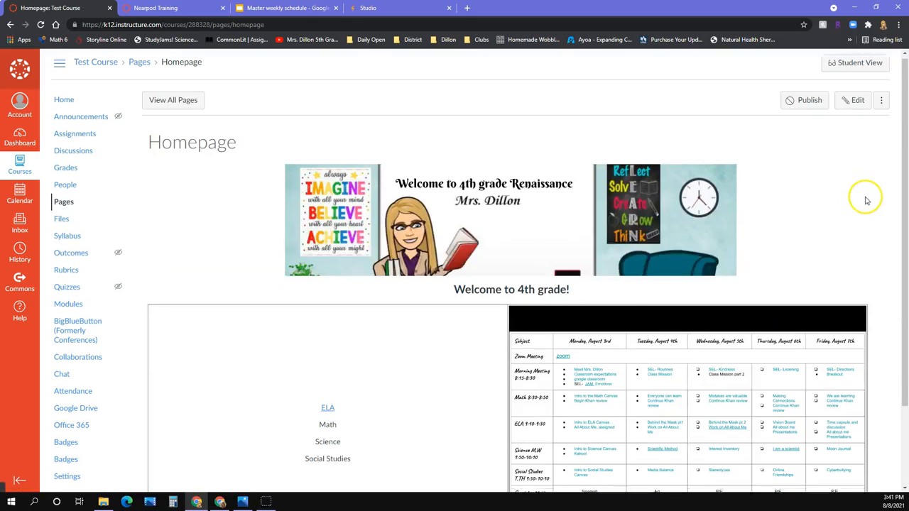
Examine the saved Homepage's layout, from the banner and welcome line down to the subject list and embedded schedule
scroll(871, 201, down, 2)
scroll(884, 209, up, 3)
scroll(884, 209, down, 3)
scroll(884, 210, up, 1)
scroll(884, 209, up, 2)
scroll(885, 210, down, 2)
scroll(884, 209, up, 2)
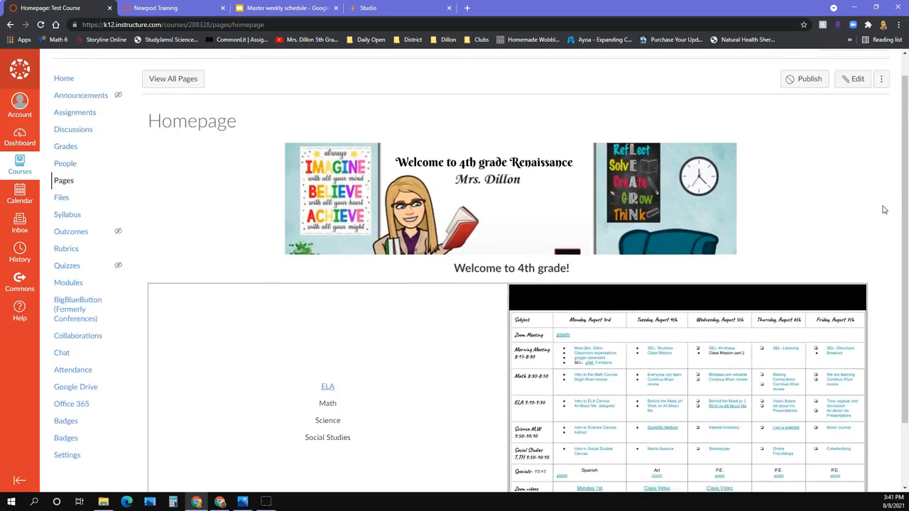
scroll(884, 209, down, 2)
scroll(885, 210, up, 1)
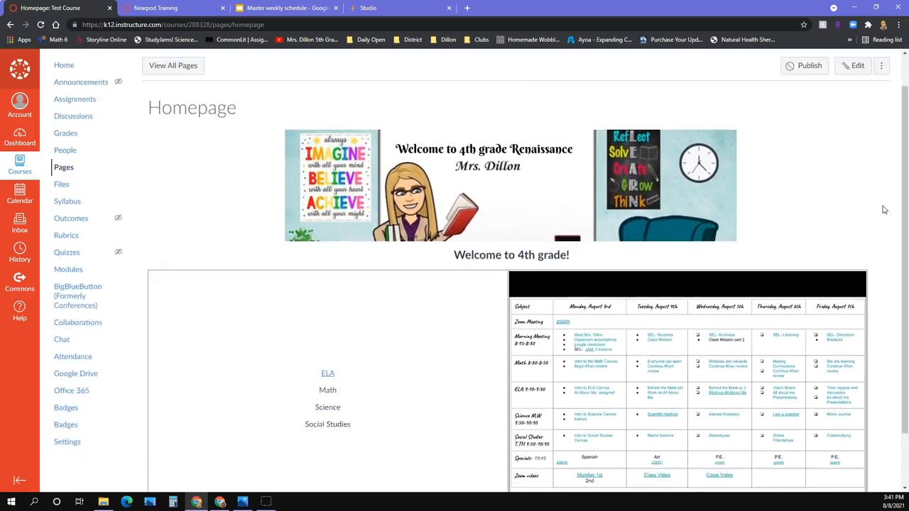
scroll(884, 209, down, 1)
scroll(856, 148, up, 2)
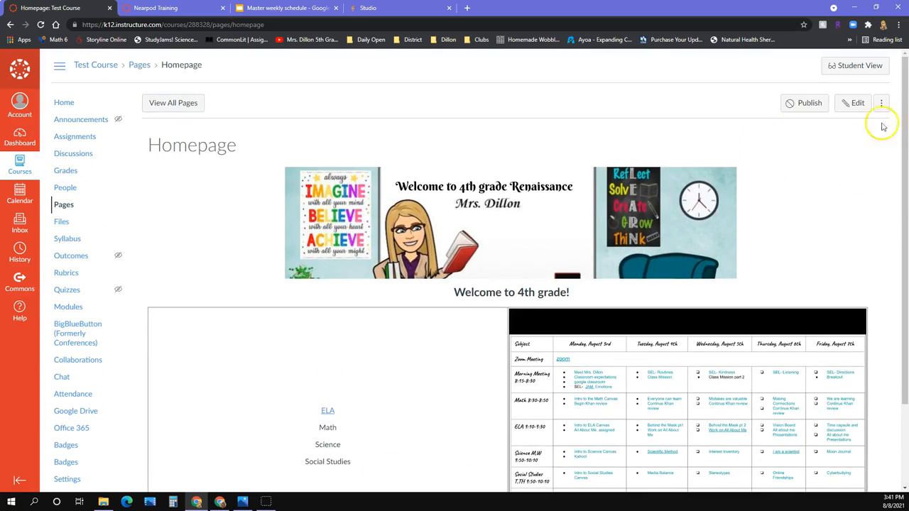
Publish the Homepage page and set it as the course's front page
click(801, 106)
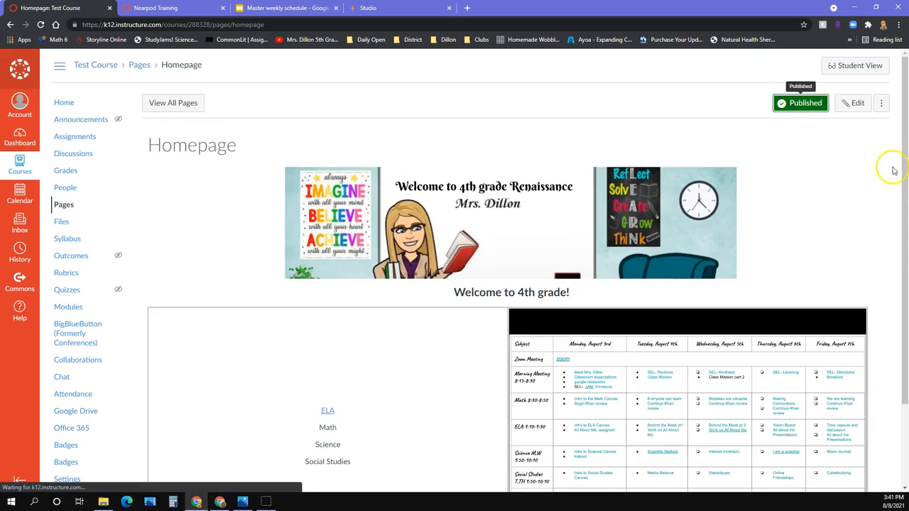
click(886, 110)
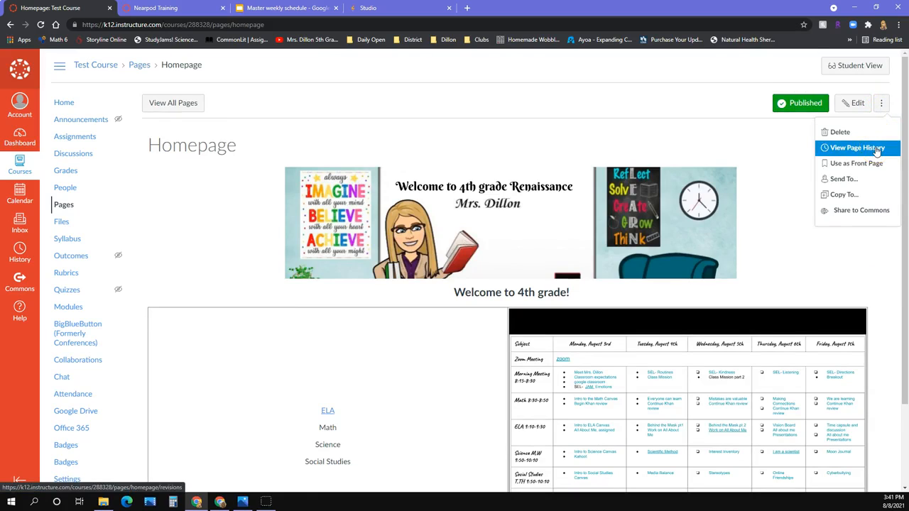
click(867, 172)
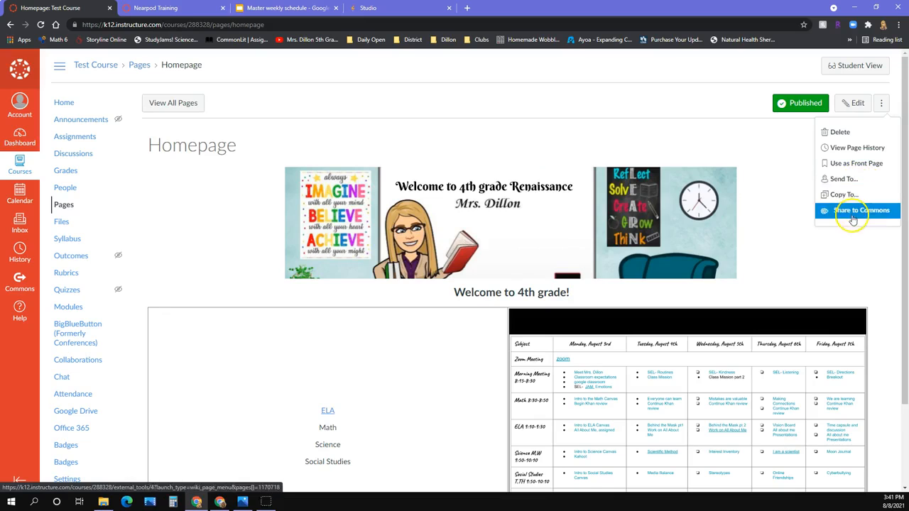
click(856, 165)
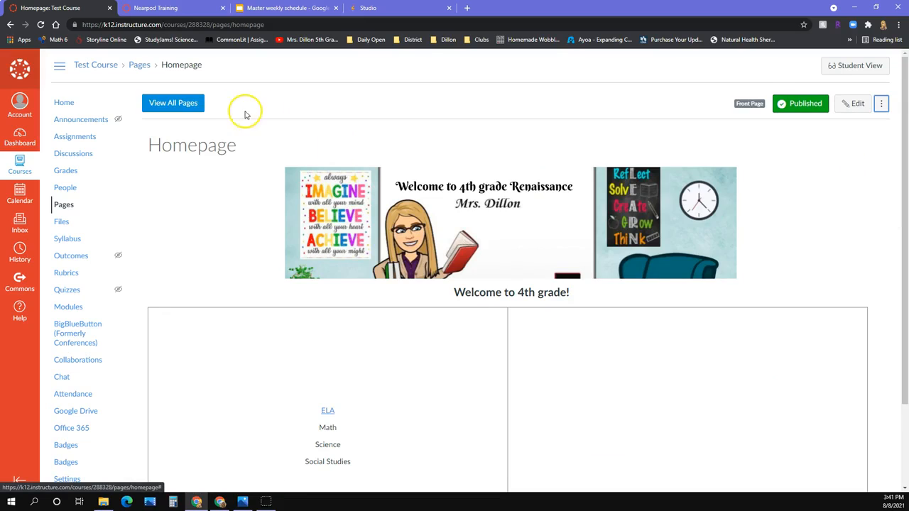
Set the course home page to display the Pages Front Page and look over the resulting layout
click(64, 102)
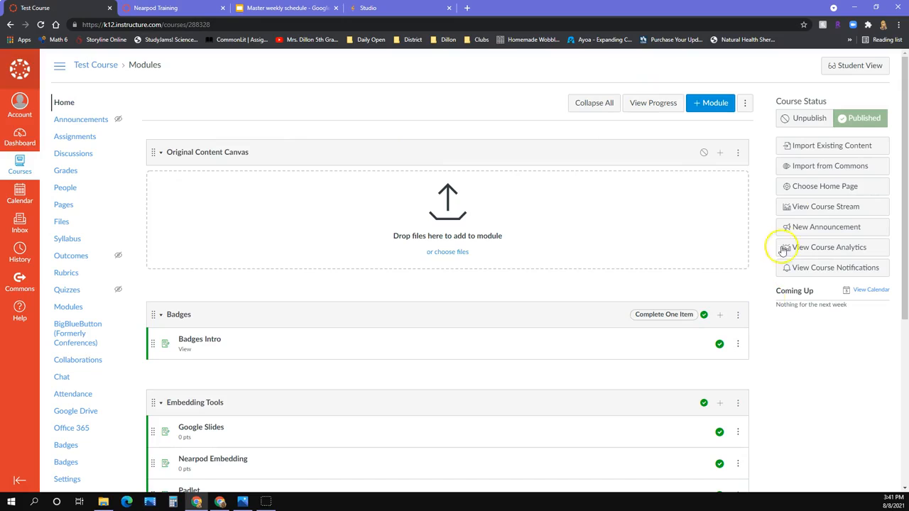
click(815, 187)
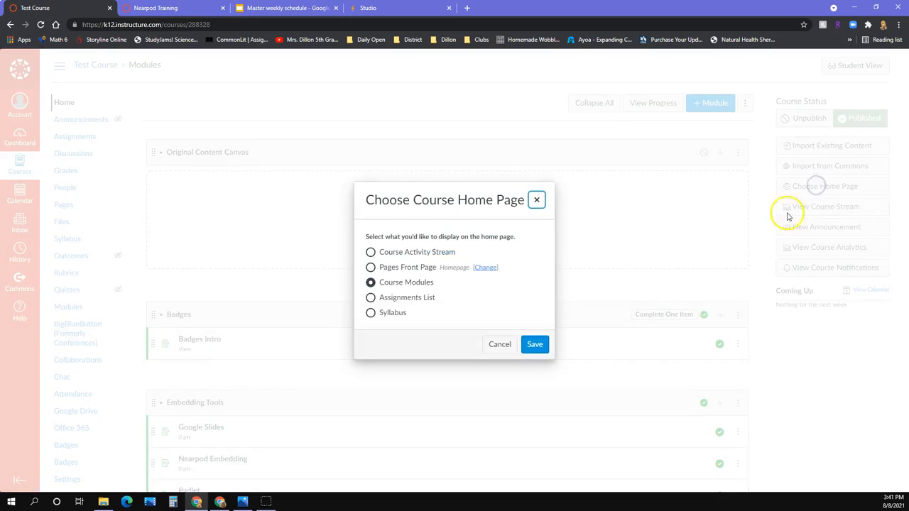
click(371, 267)
click(534, 344)
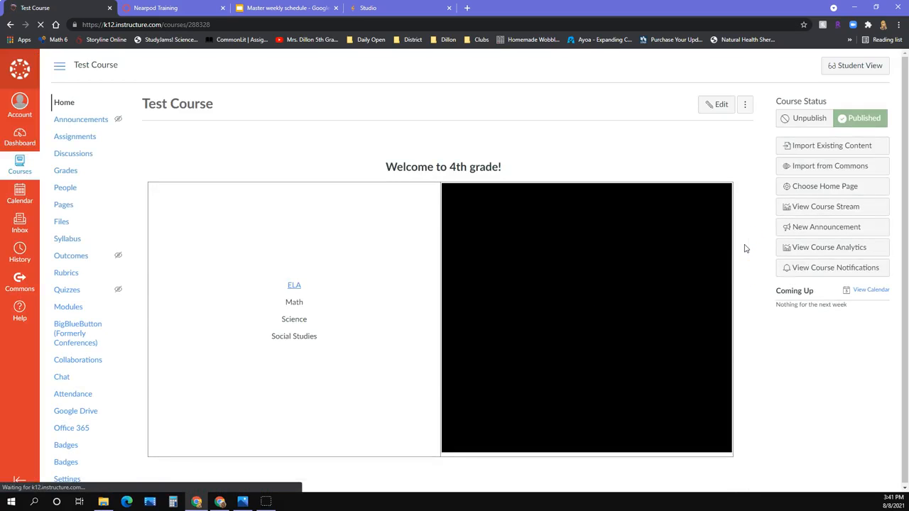
click(19, 138)
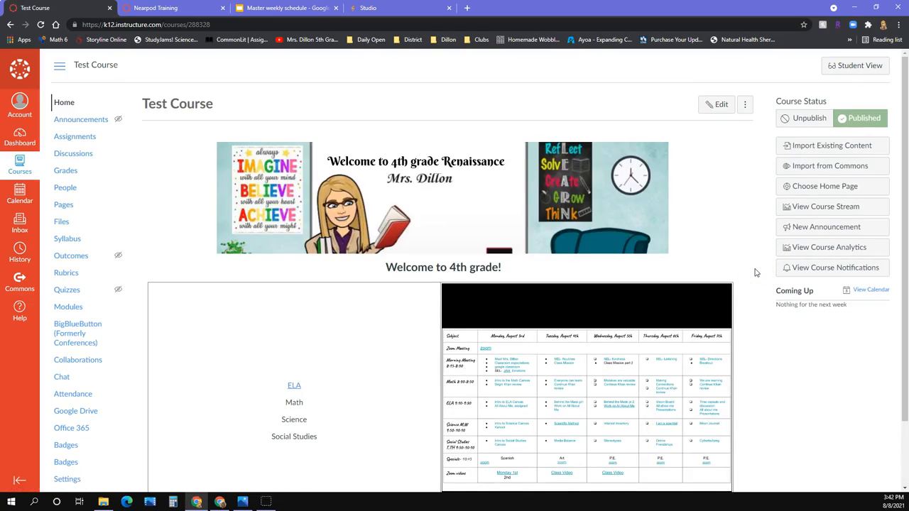
scroll(756, 273, down, 1)
scroll(756, 273, up, 1)
scroll(756, 273, down, 1)
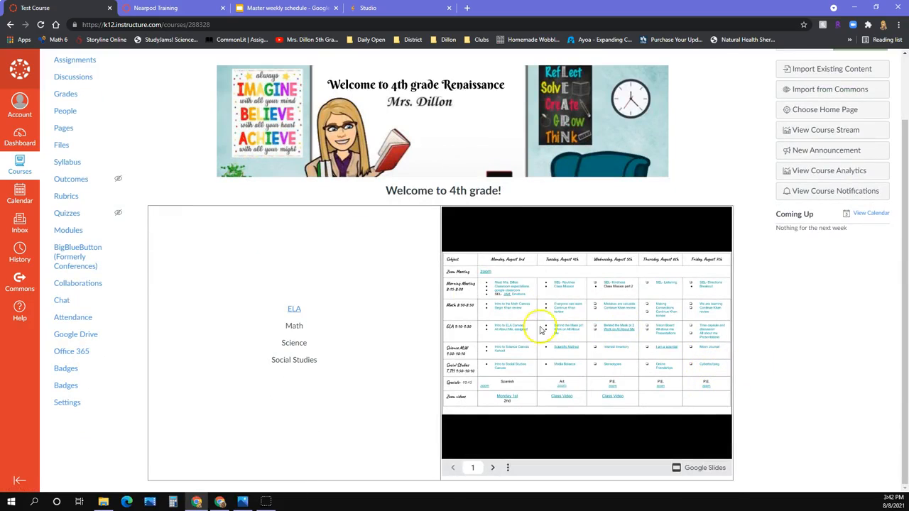
scroll(540, 329, up, 1)
Open the Homepage page for editing and narrow the table's subject-list column to about 23% of the table width
click(63, 205)
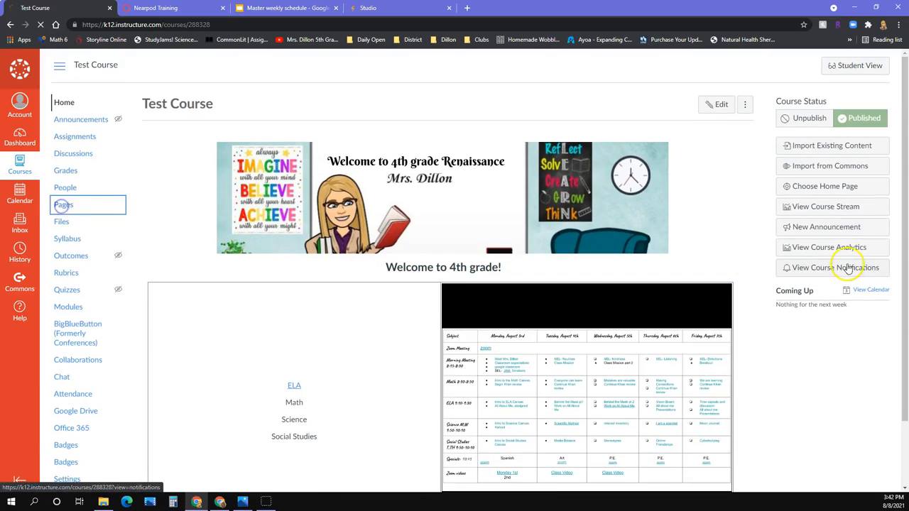
click(851, 104)
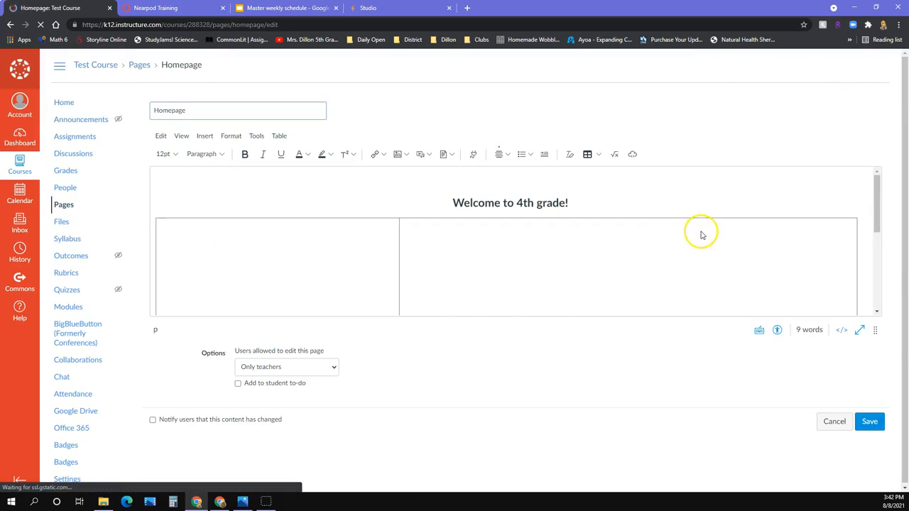
scroll(689, 225, down, 5)
scroll(689, 225, down, 1)
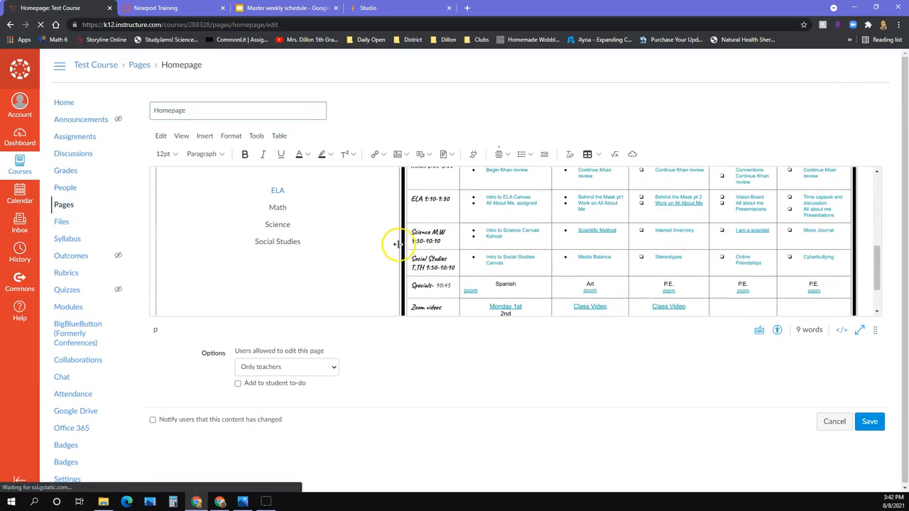
click(315, 243)
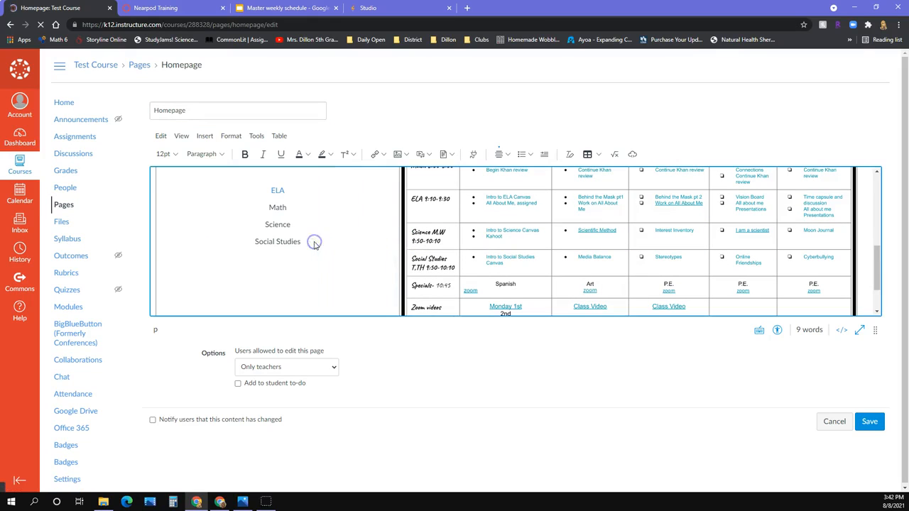
drag(401, 241, 316, 231)
scroll(347, 234, up, 3)
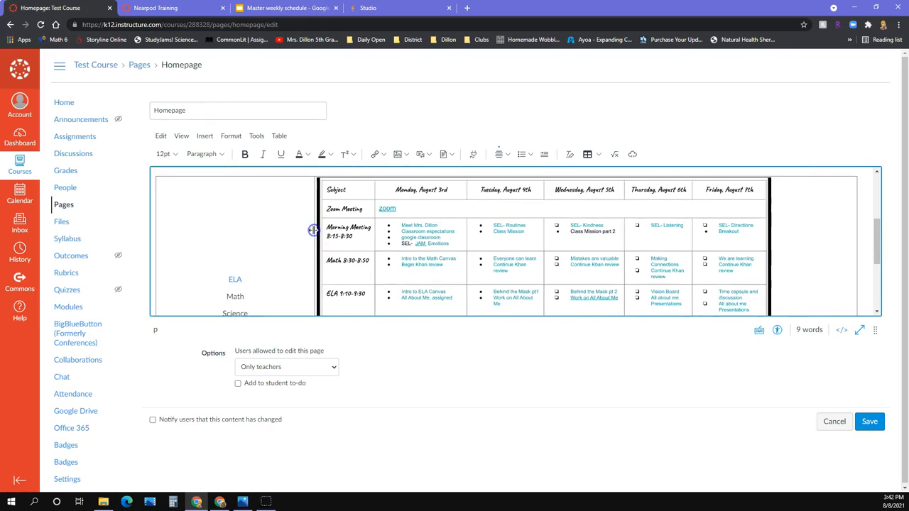
Center the embedded weekly schedule within the table's second cell
click(755, 209)
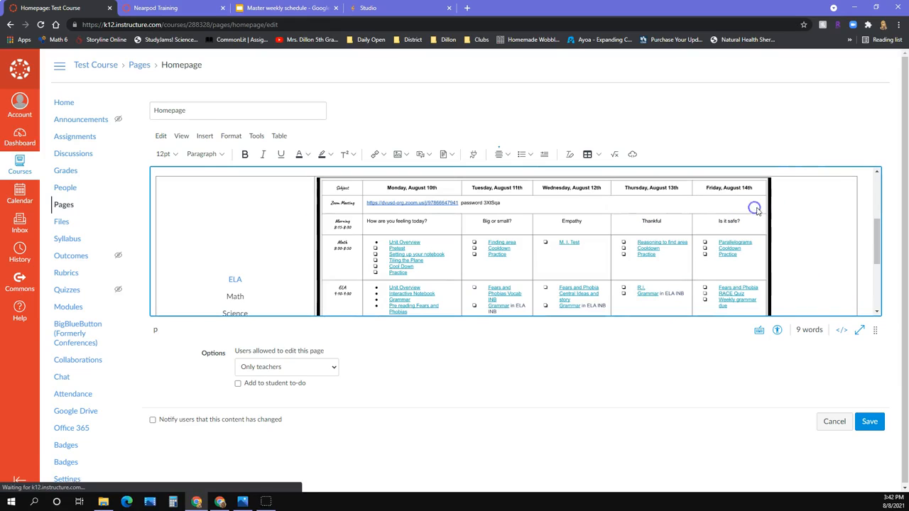
click(507, 154)
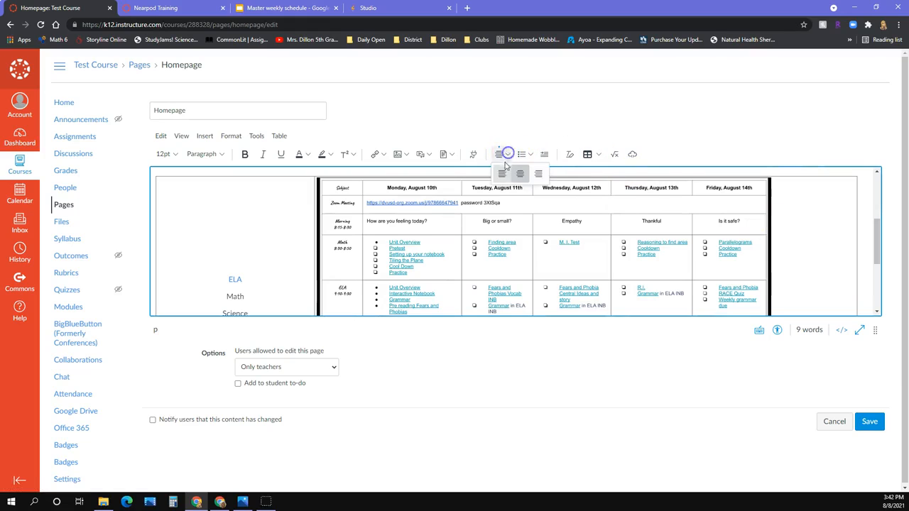
click(519, 173)
click(802, 251)
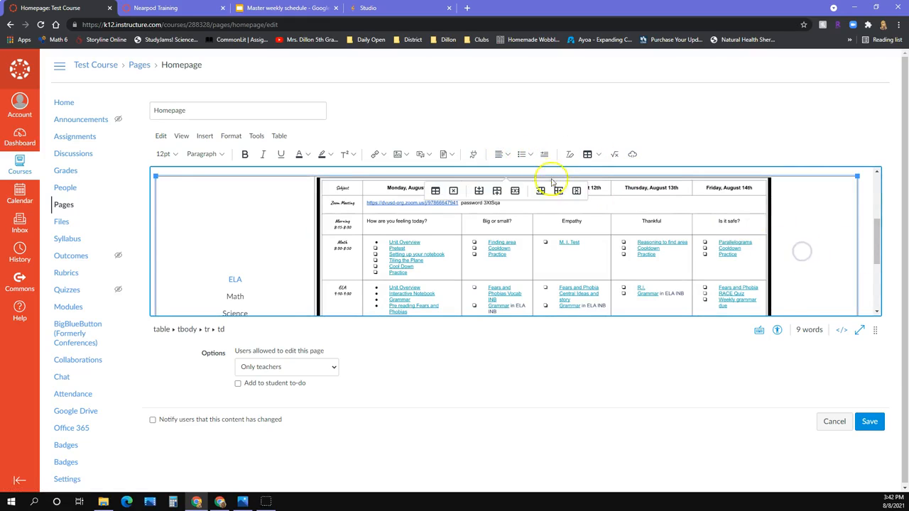
click(507, 154)
click(519, 174)
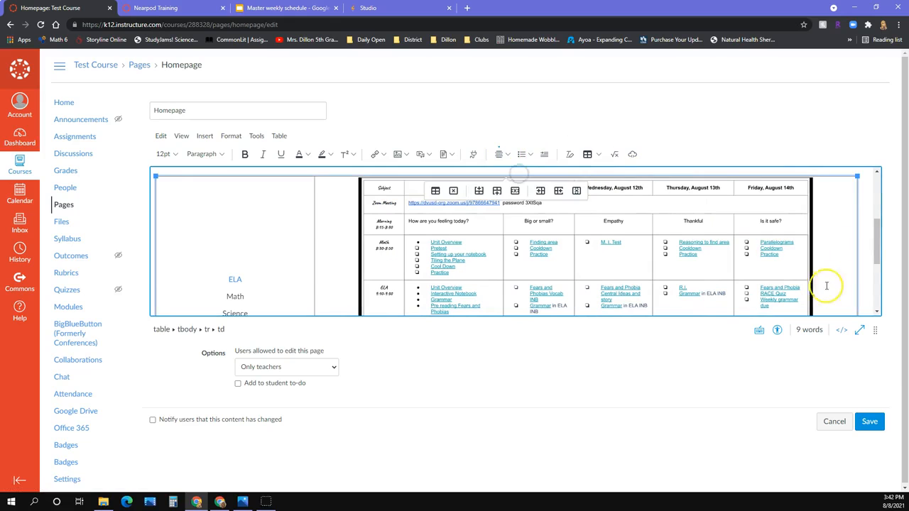
scroll(832, 260, down, 3)
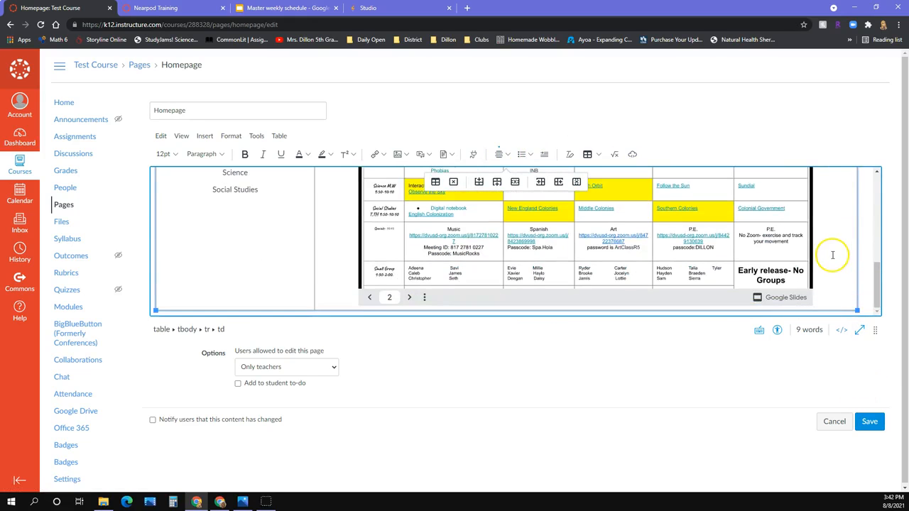
click(631, 153)
click(617, 220)
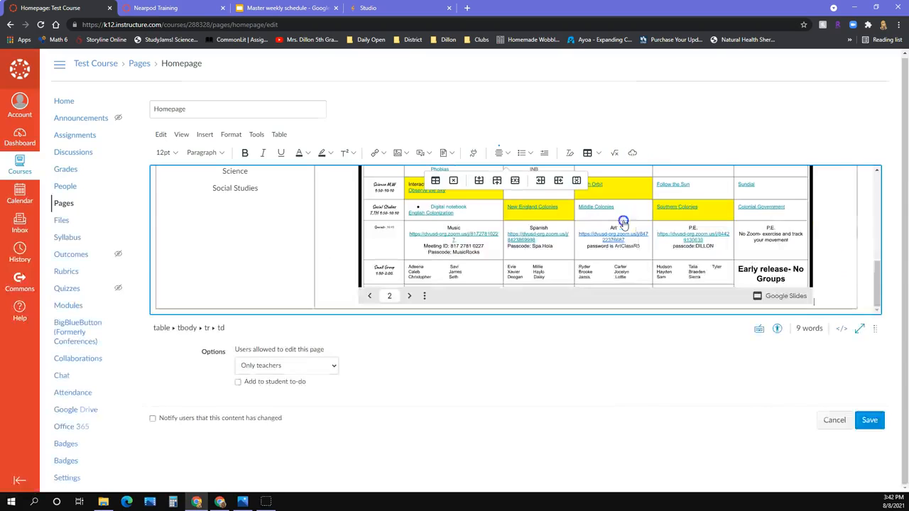
click(777, 199)
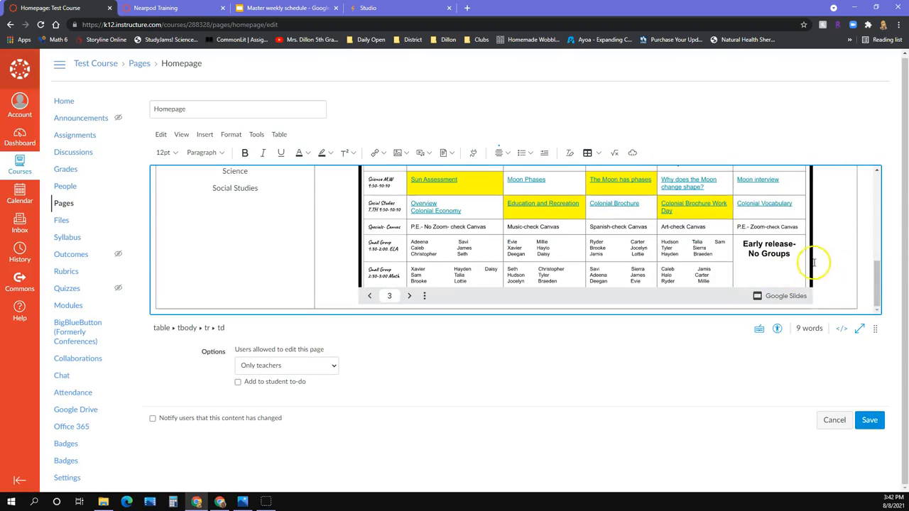
Inspect the width setting of the schedule's embed code in the raw HTML and save the Homepage
click(844, 331)
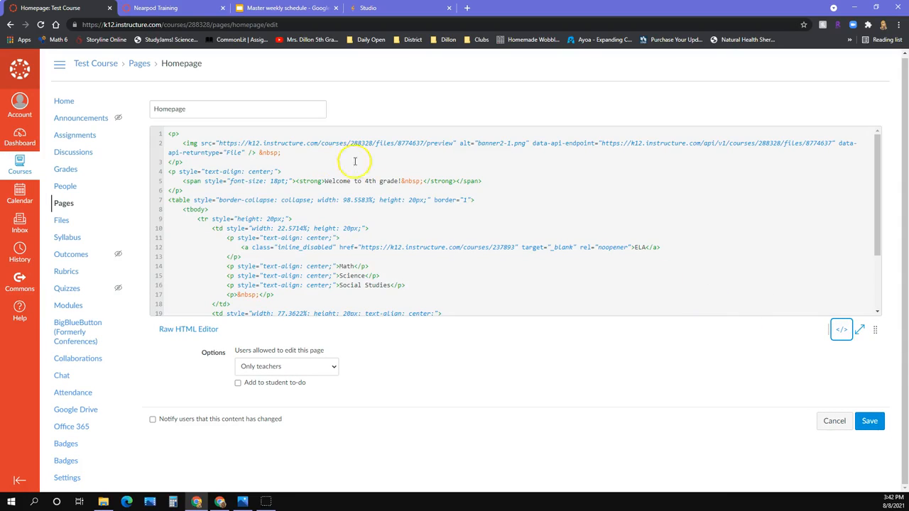
scroll(466, 196, down, 2)
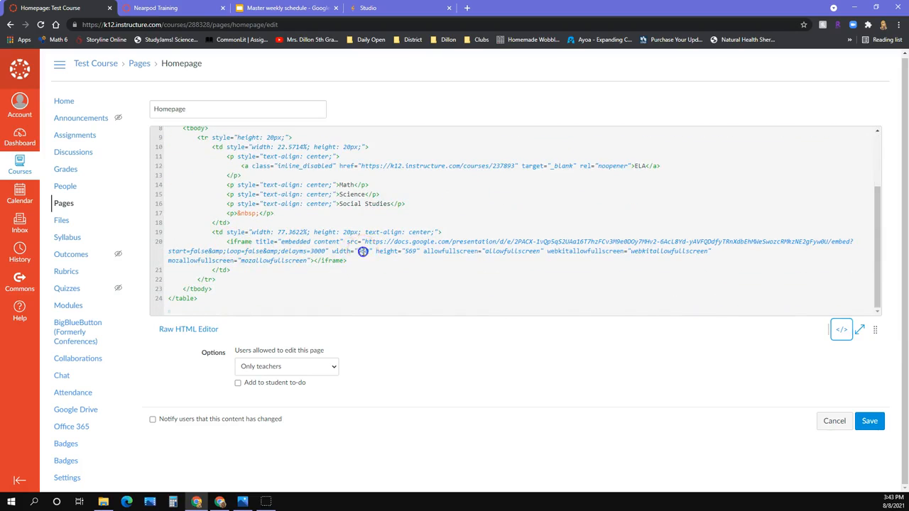
scroll(362, 251, up, 1)
click(362, 253)
click(870, 421)
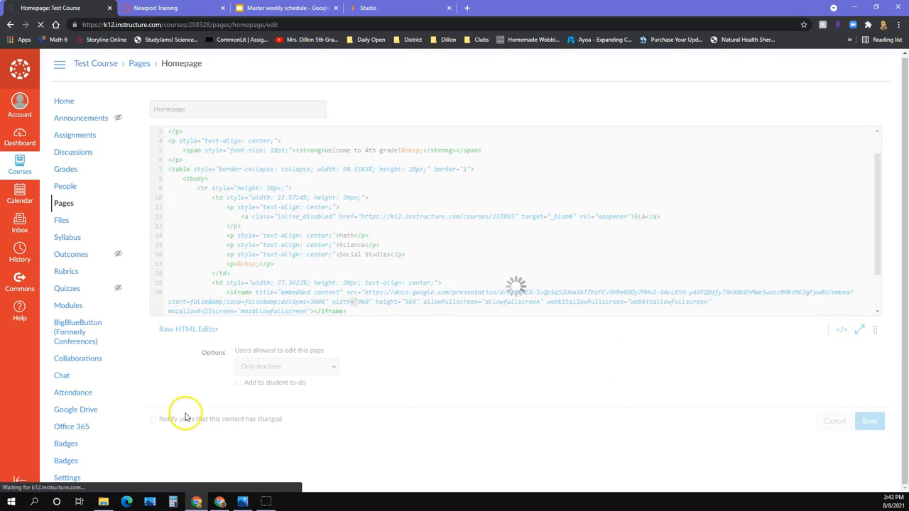
Review the saved Homepage's table and embedded schedule, and return to the course's home page
click(18, 492)
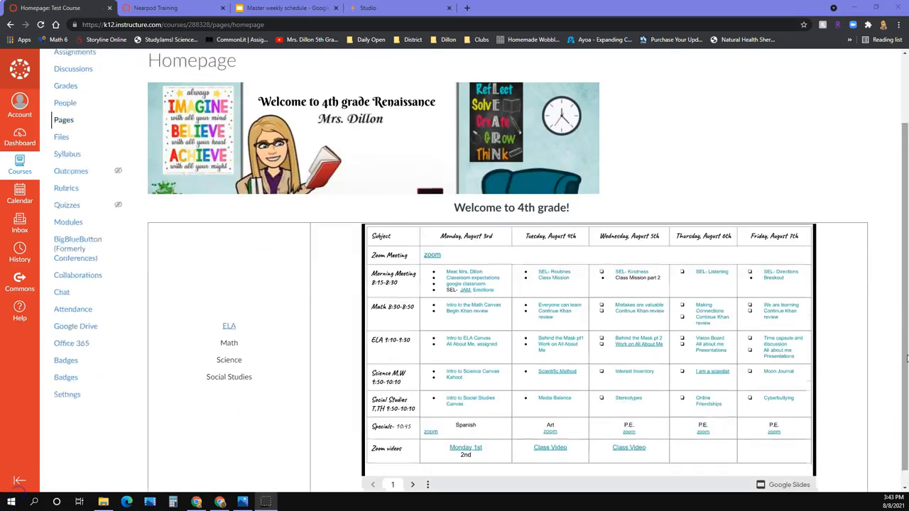
scroll(907, 358, down, 1)
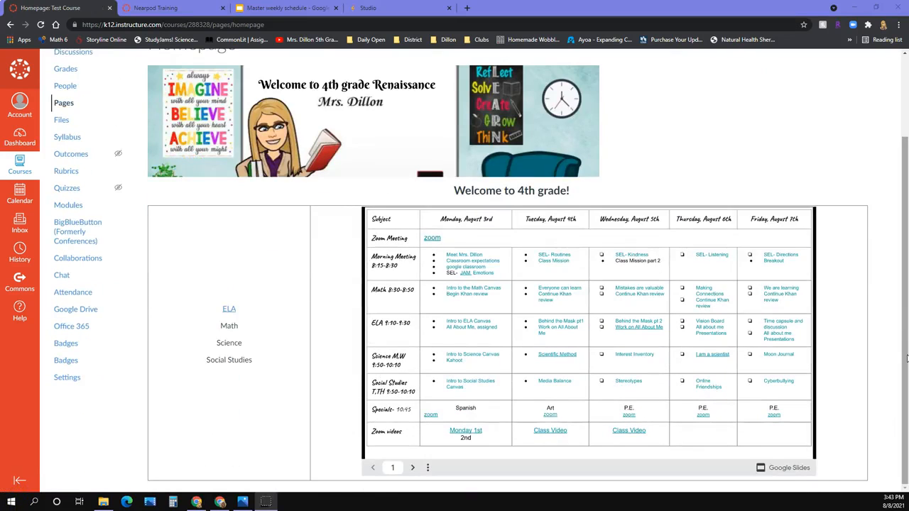
scroll(907, 359, up, 3)
click(64, 103)
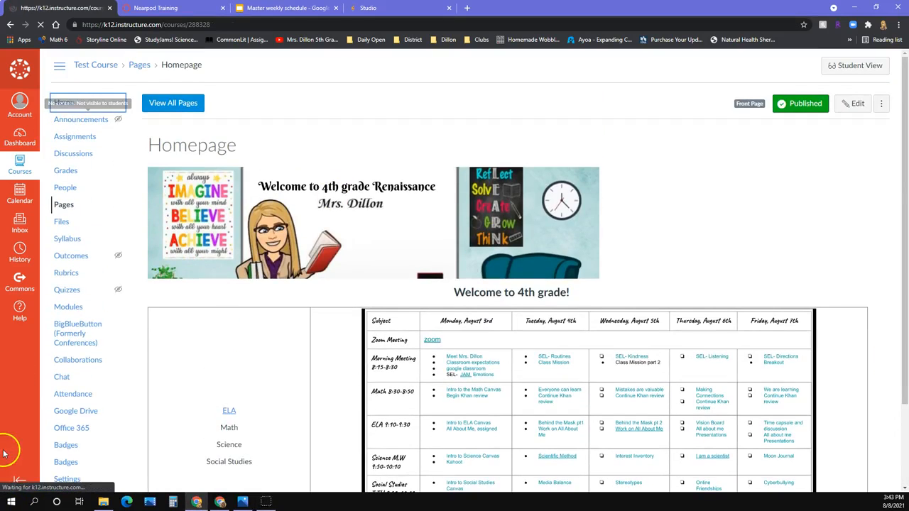